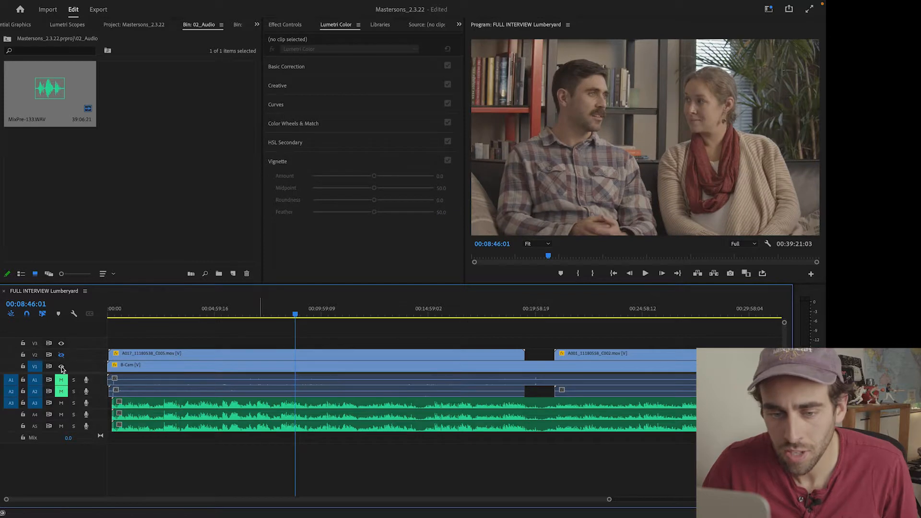
# - Mark in and out points on the sequence spanning the whole B-Cam clip, from the start to 00:37:26:23
pyautogui.moveTo(136, 313); pyautogui.dragTo(123, 316)
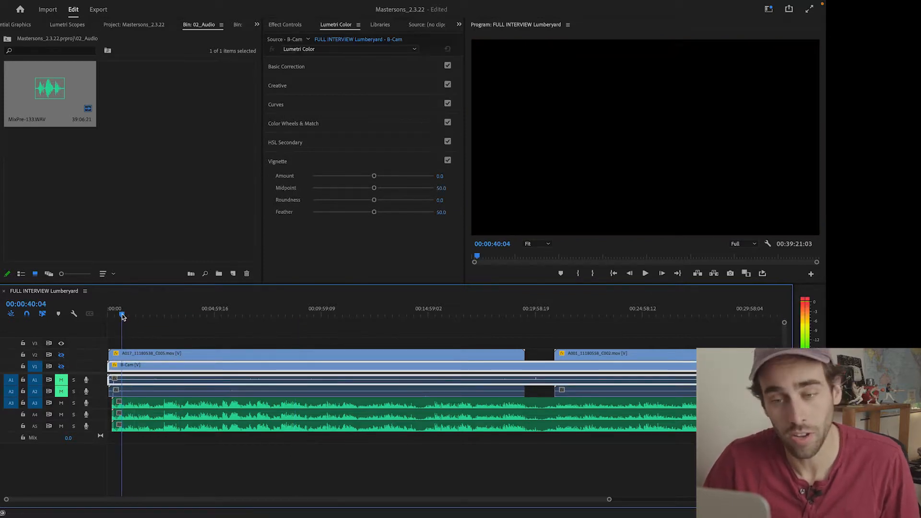
pyautogui.press('Home')
pyautogui.press('\\')
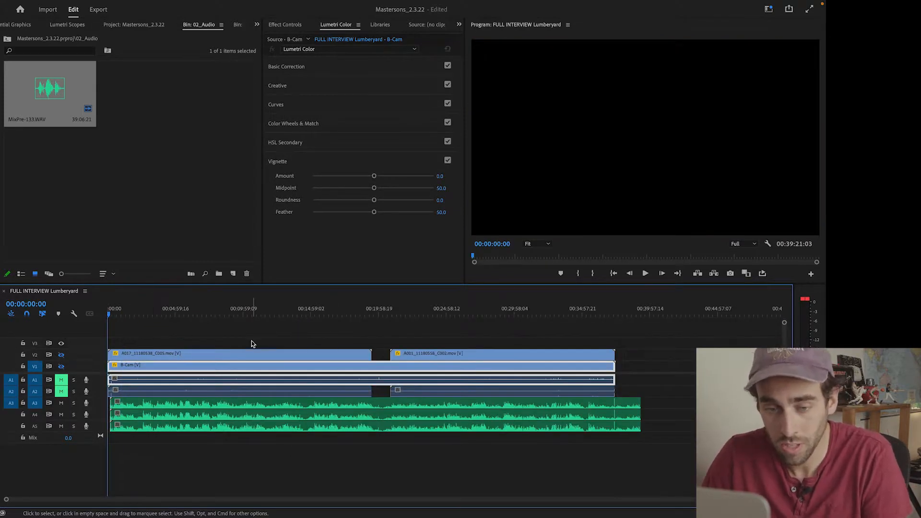
pyautogui.click(120, 364)
pyautogui.moveTo(630, 313)
pyautogui.mouseDown()
pyautogui.moveTo(652, 313)
pyautogui.moveTo(616, 315)
pyautogui.mouseUp()
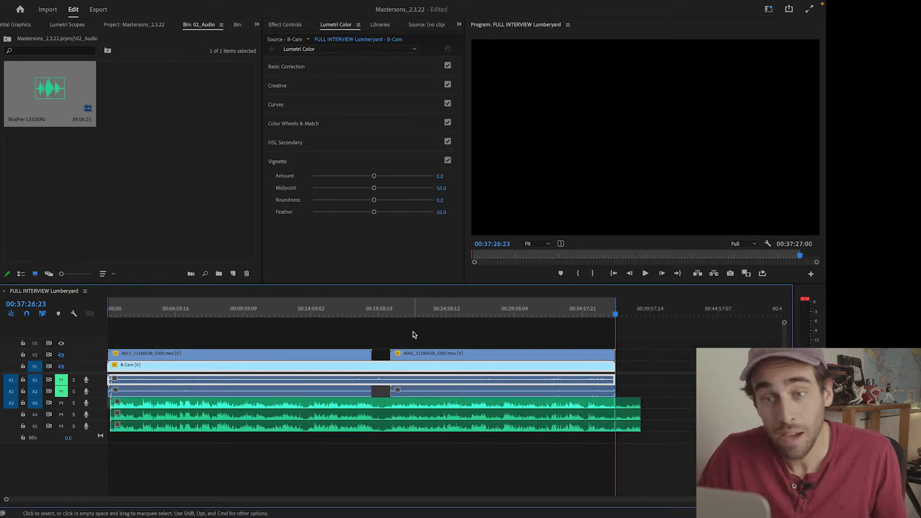
# - Open the transcript view for the FULL INTERVIEW Lumberyard sequence and start creating a transcription
pyautogui.click(152, 24)
pyautogui.hotkey('shift', '7')
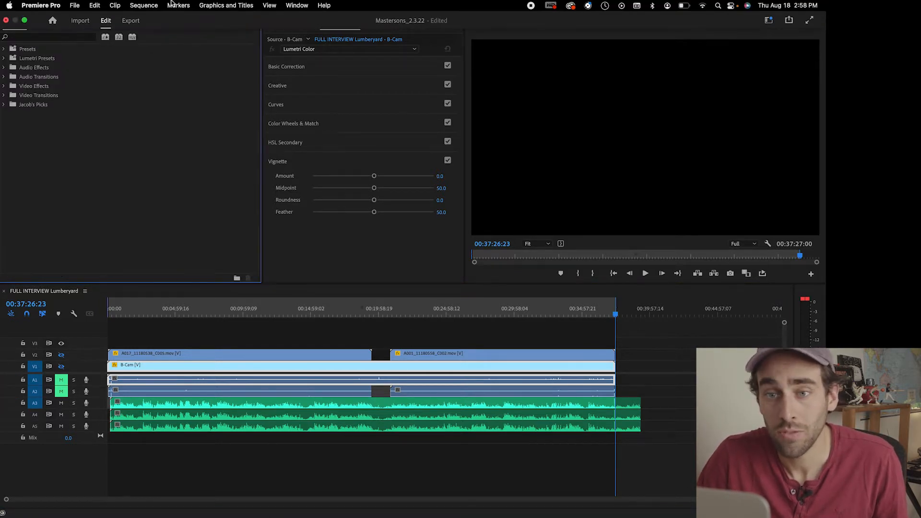
pyautogui.click(297, 5)
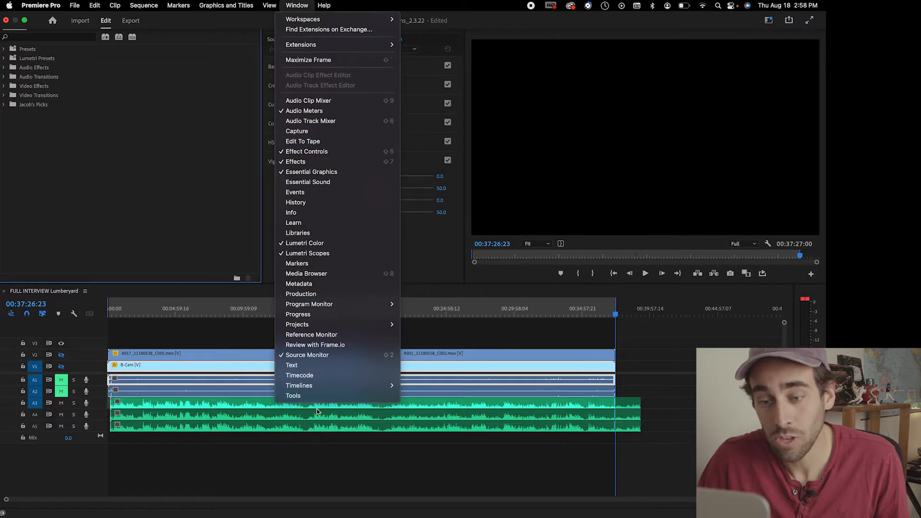
pyautogui.click(135, 124)
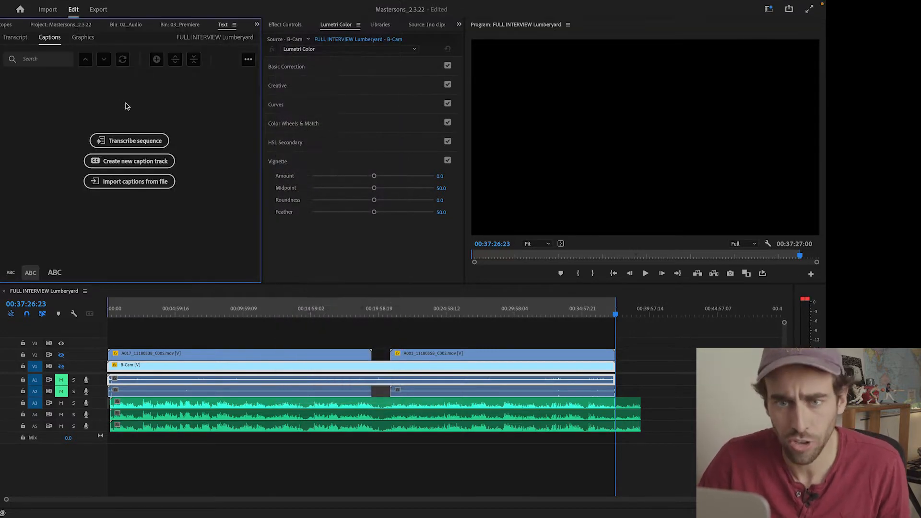
pyautogui.click(19, 42)
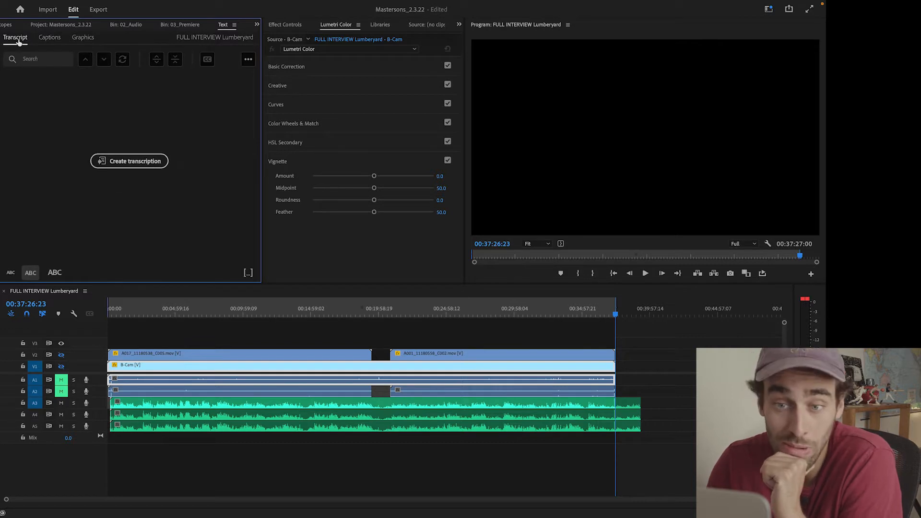
pyautogui.click(133, 162)
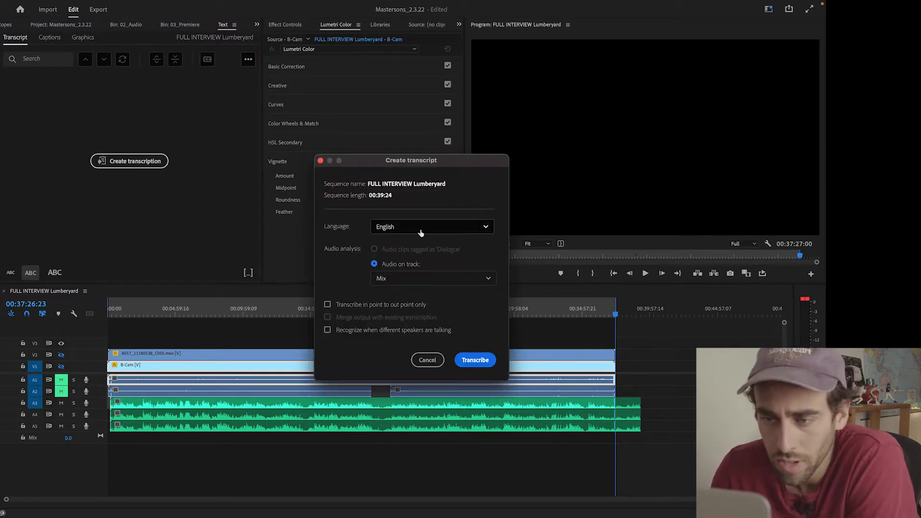
# - Keep English as the transcript language and Mix as the audio track to analyze
pyautogui.click(421, 231)
pyautogui.scroll(-2, 438, 277)
pyautogui.scroll(2, 438, 271)
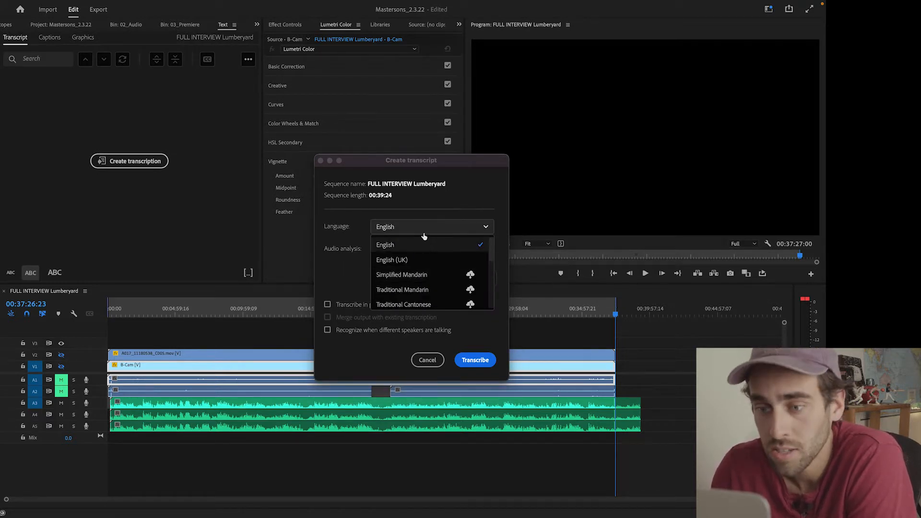
pyautogui.click(425, 244)
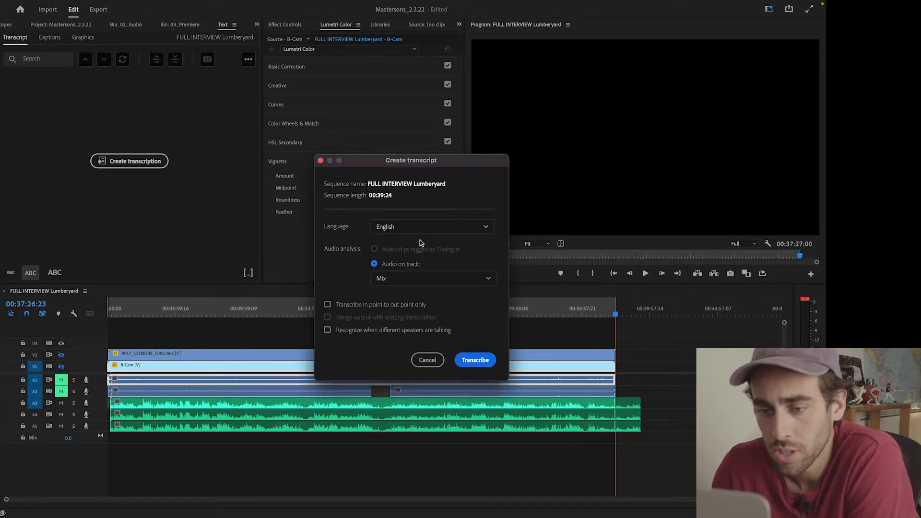
pyautogui.click(411, 280)
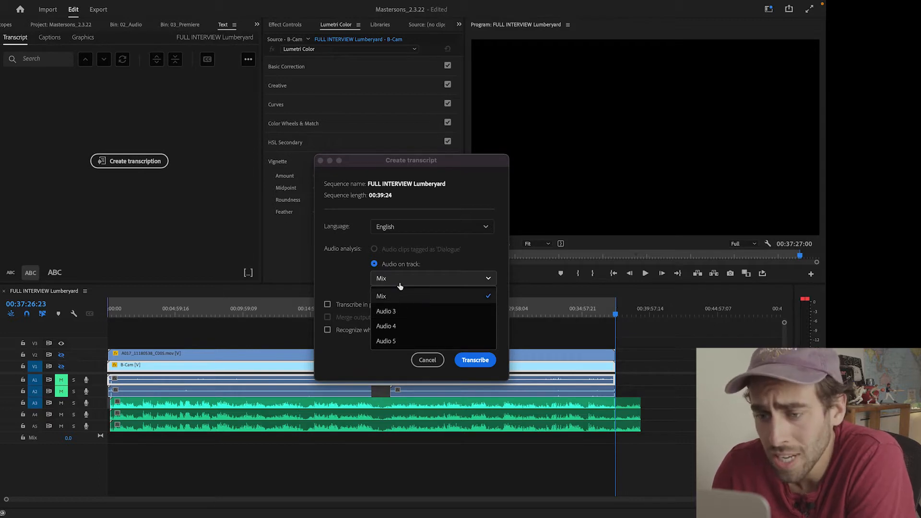
pyautogui.click(402, 296)
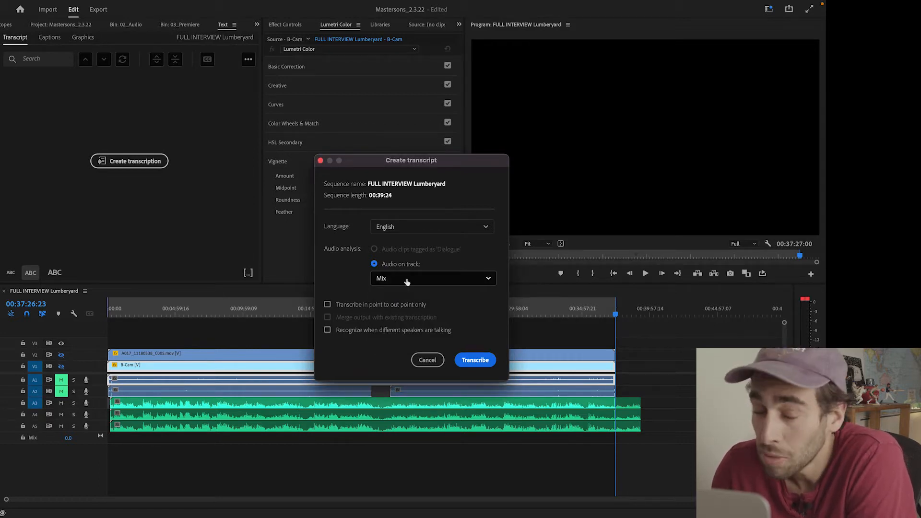
pyautogui.click(406, 279)
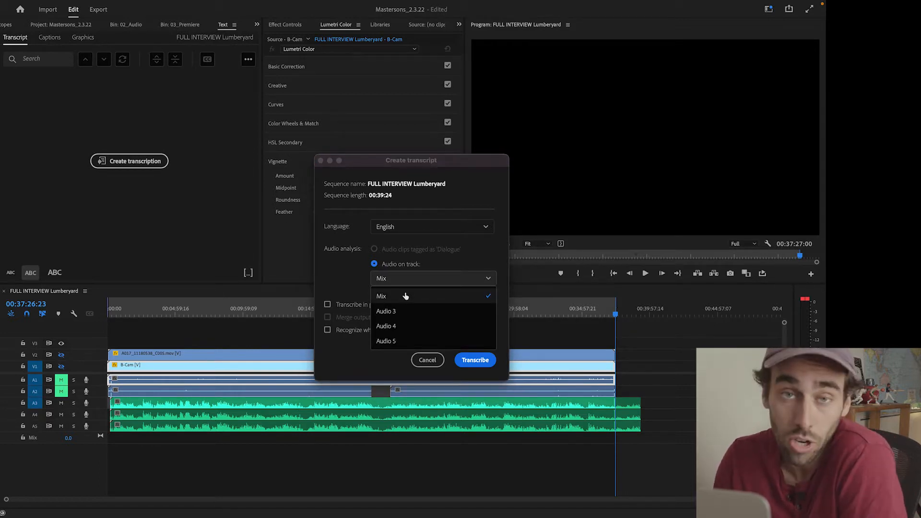
pyautogui.click(411, 280)
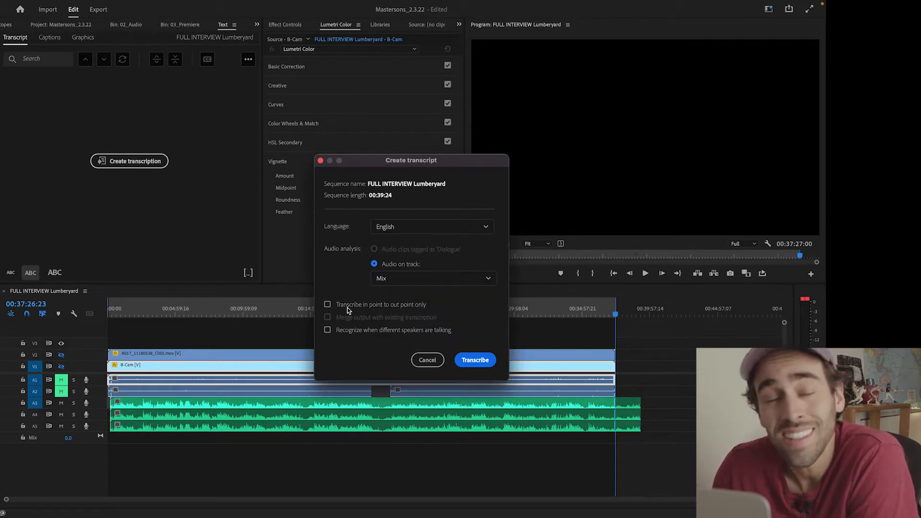
# - Limit the transcription to the in-to-out range, enable recognition of different speakers, and transcribe the sequence
pyautogui.click(328, 305)
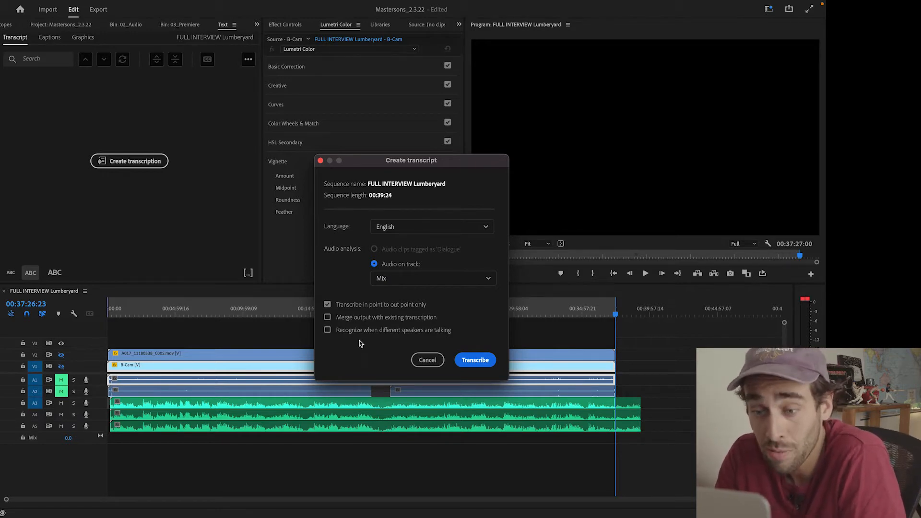
pyautogui.click(378, 332)
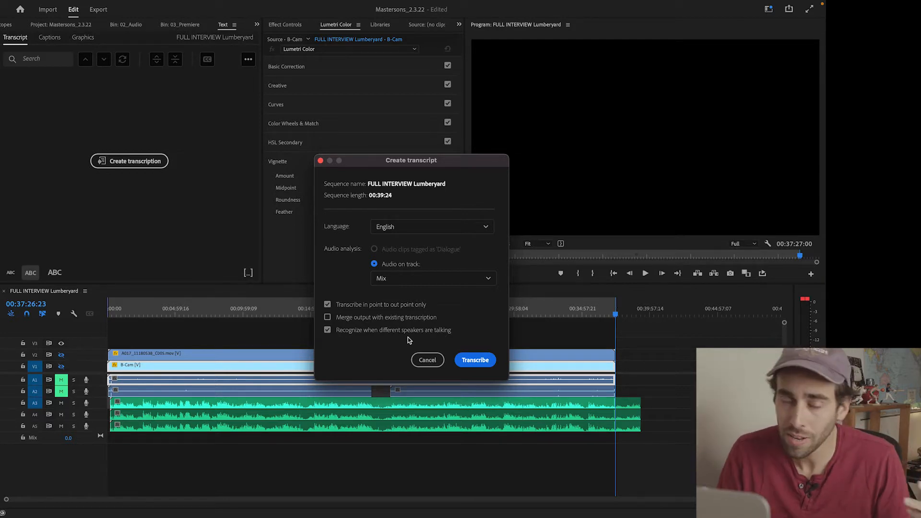
pyautogui.click(475, 360)
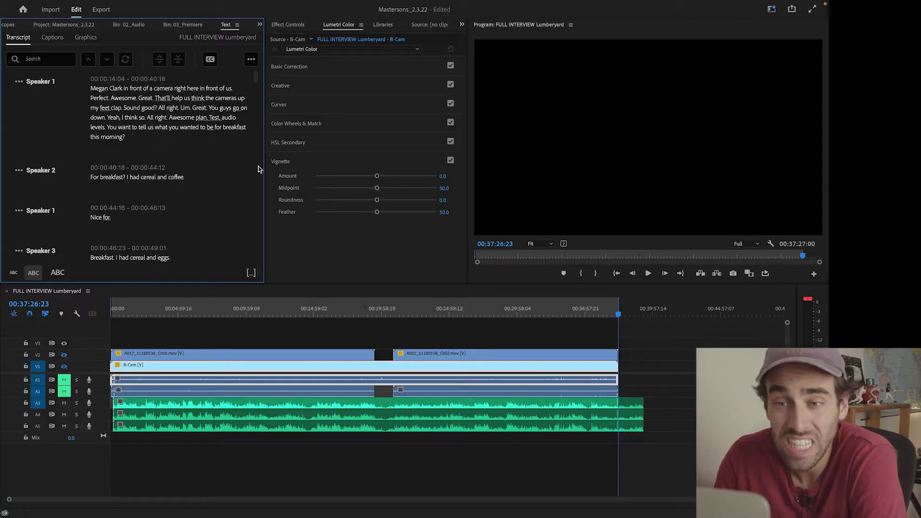
# - Examine the transcript options and the editable speaker list for the first segment, closing it without changes
pyautogui.click(250, 61)
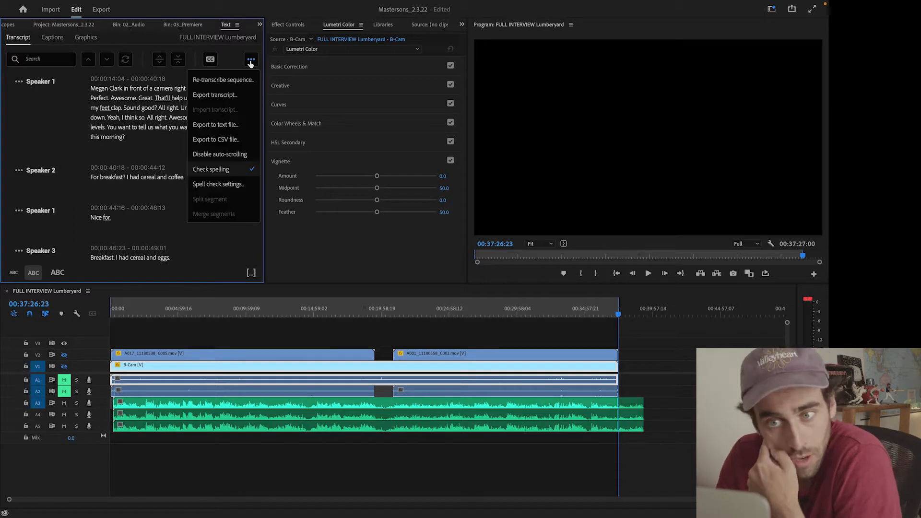
pyautogui.click(143, 127)
pyautogui.click(40, 81)
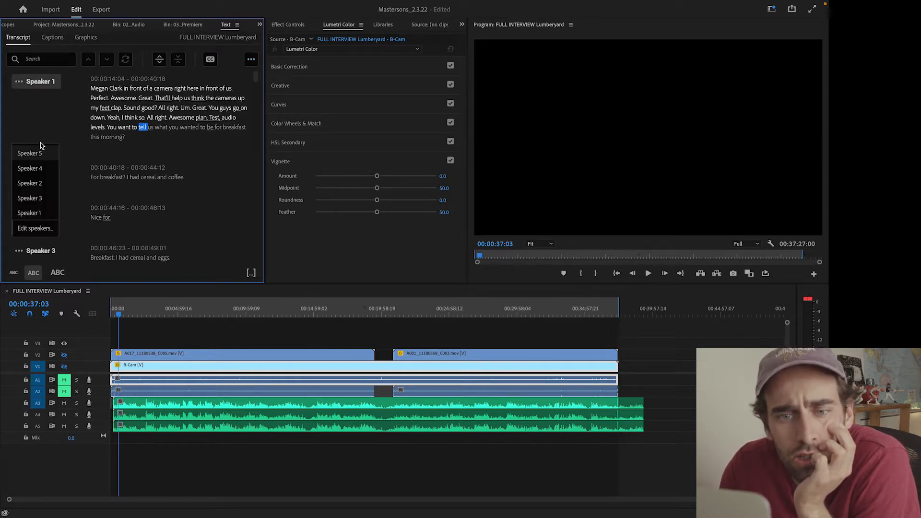
pyautogui.click(32, 230)
pyautogui.scroll(-2, 393, 259)
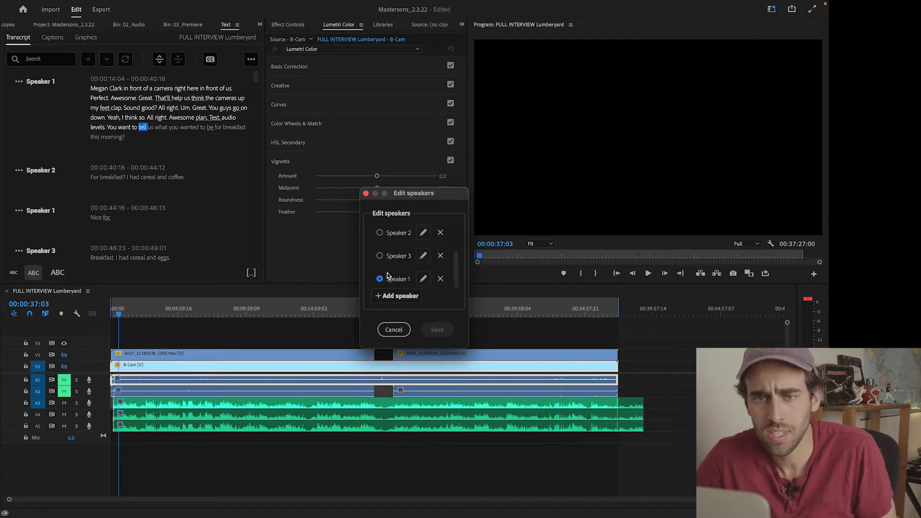
pyautogui.click(394, 336)
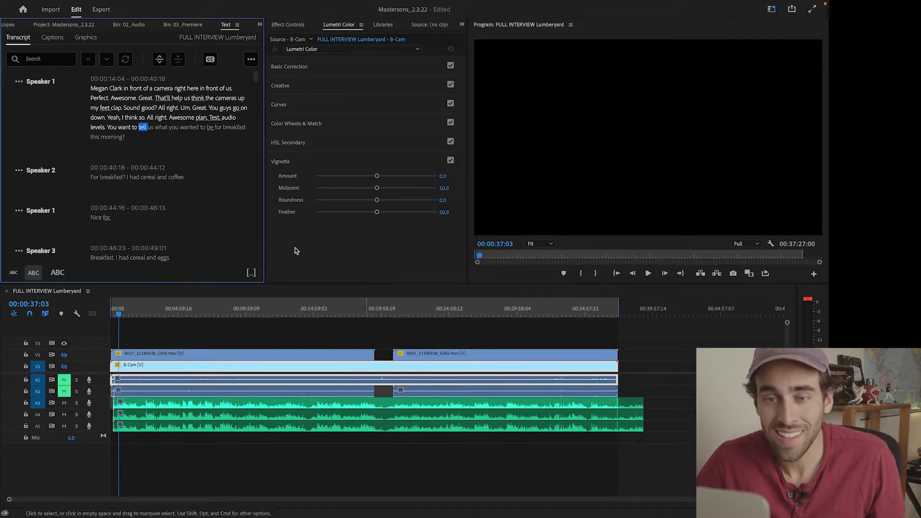
pyautogui.click(250, 61)
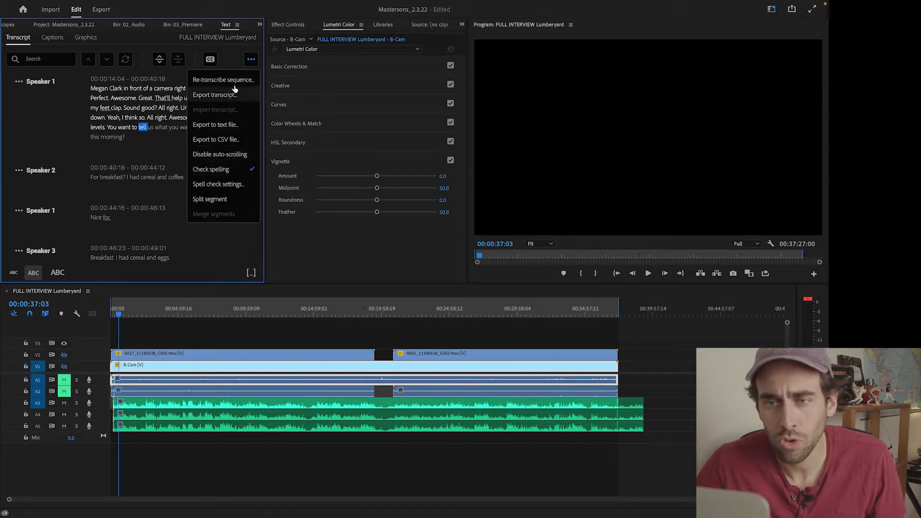
pyautogui.click(230, 94)
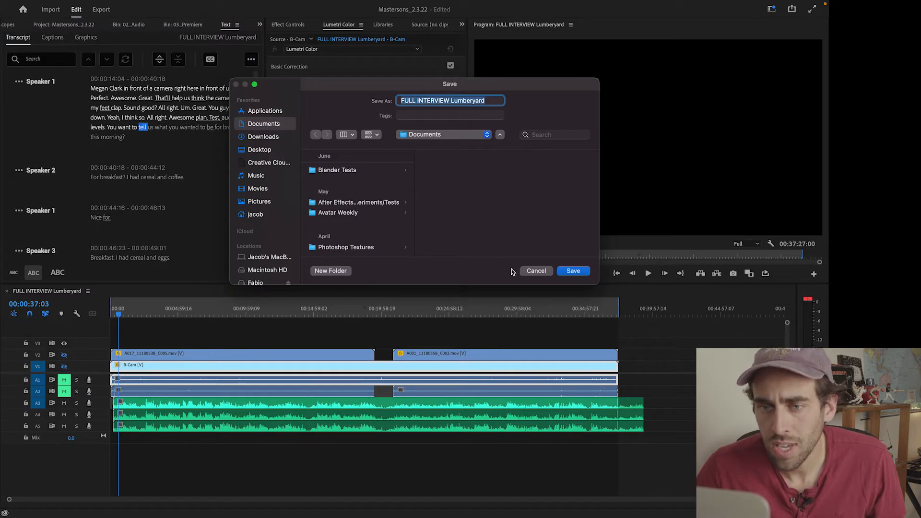
pyautogui.click(535, 271)
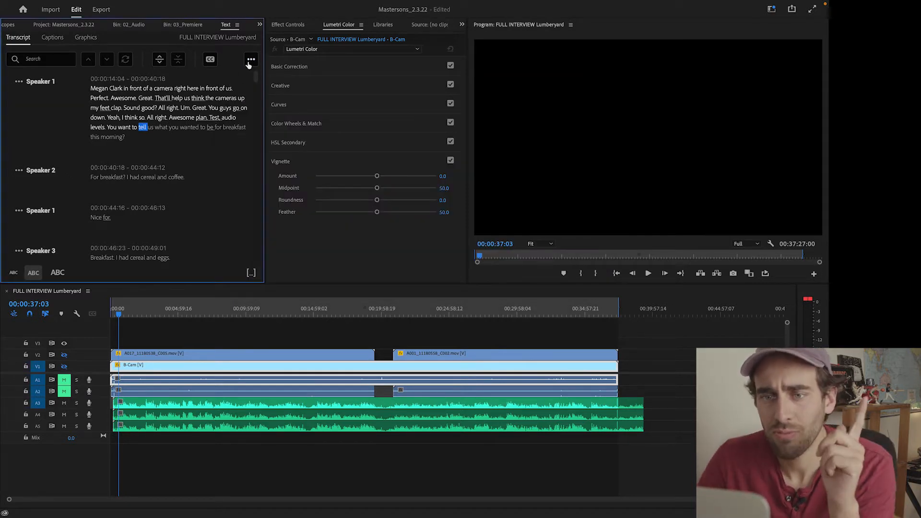
pyautogui.click(251, 59)
pyautogui.click(229, 125)
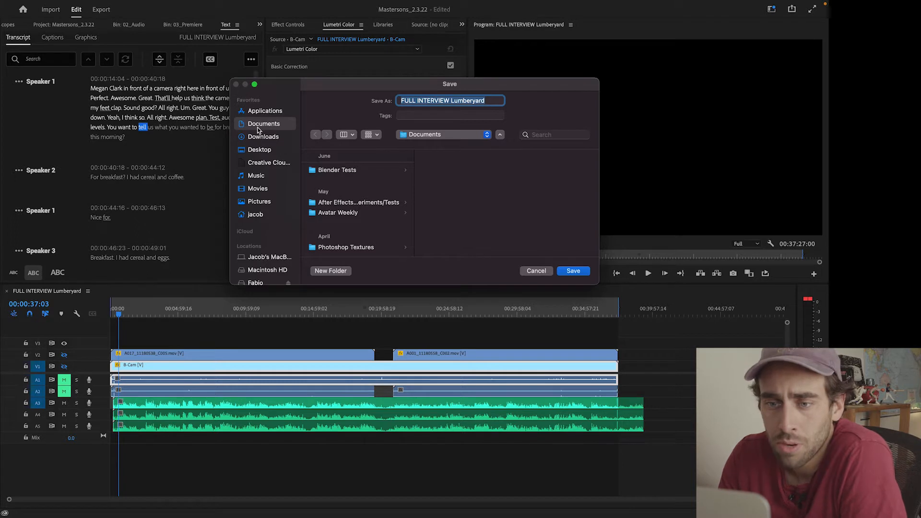
pyautogui.click(531, 269)
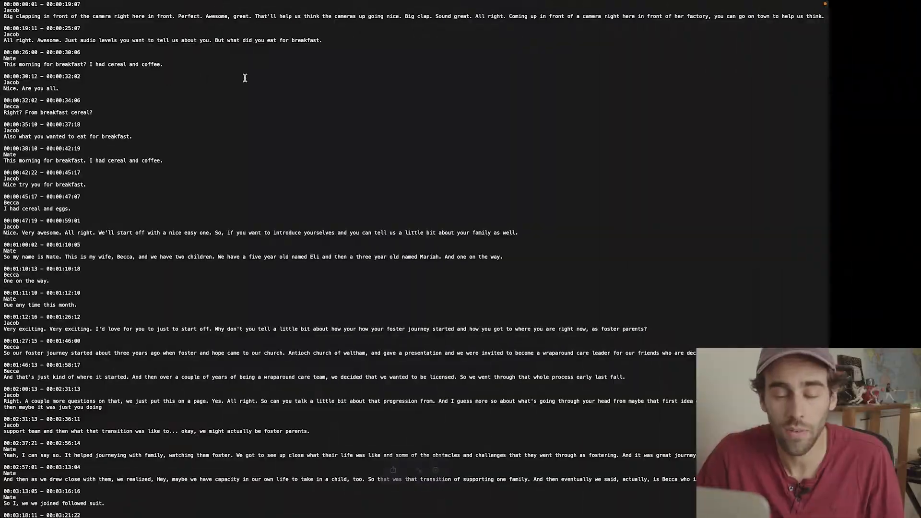
# - Copy the entire exported transcript text and paste it below the heading in the Interview Transcript document in Google Docs
pyautogui.scroll(-20, 245, 78)
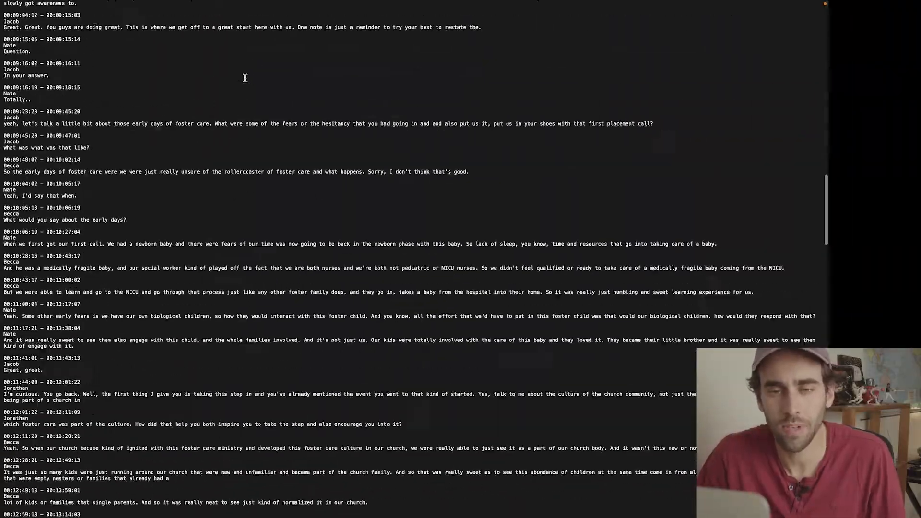
pyautogui.scroll(20, 245, 78)
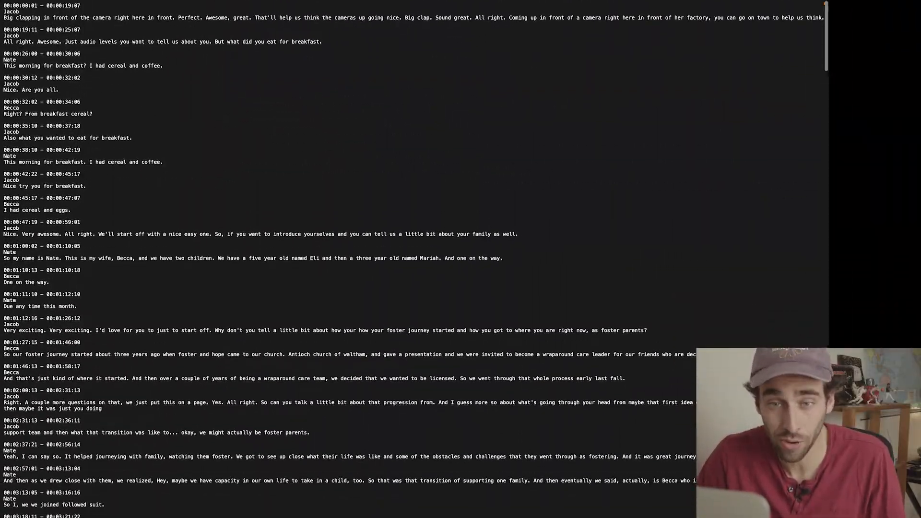
pyautogui.press('super+a')
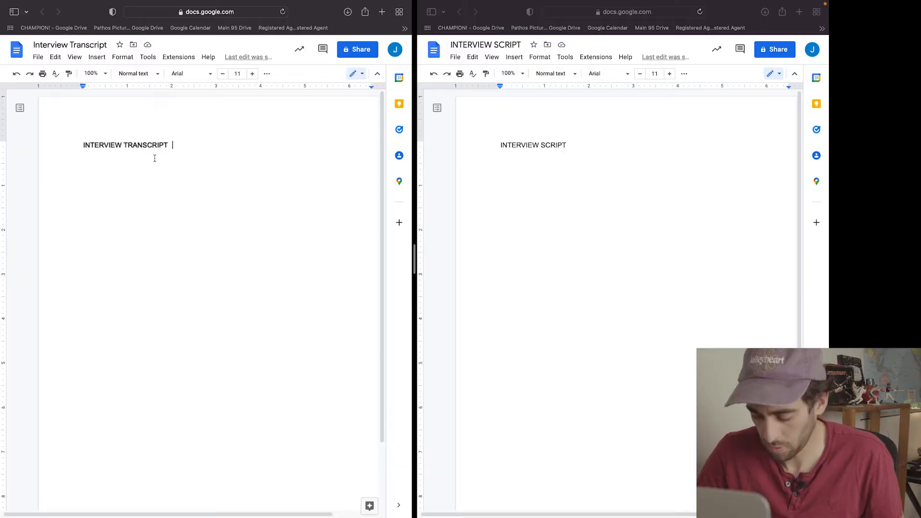
pyautogui.press('Return')
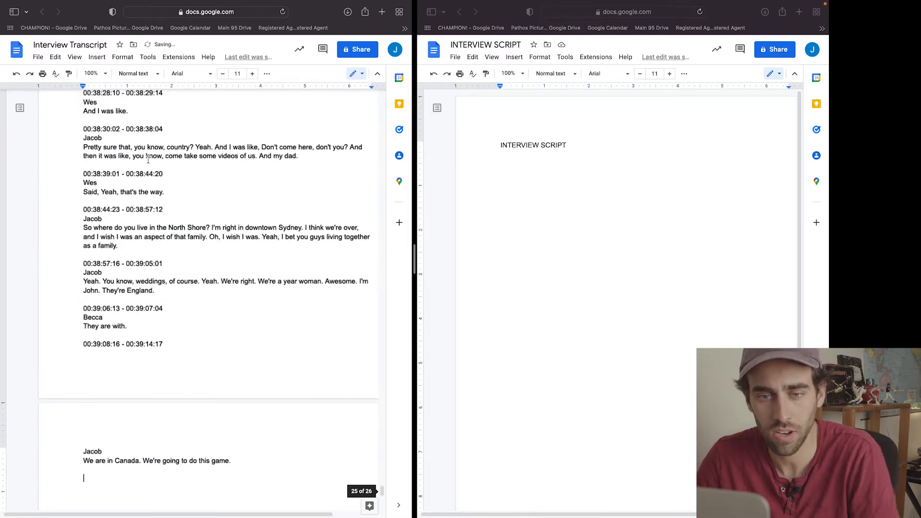
pyautogui.press('super+Up')
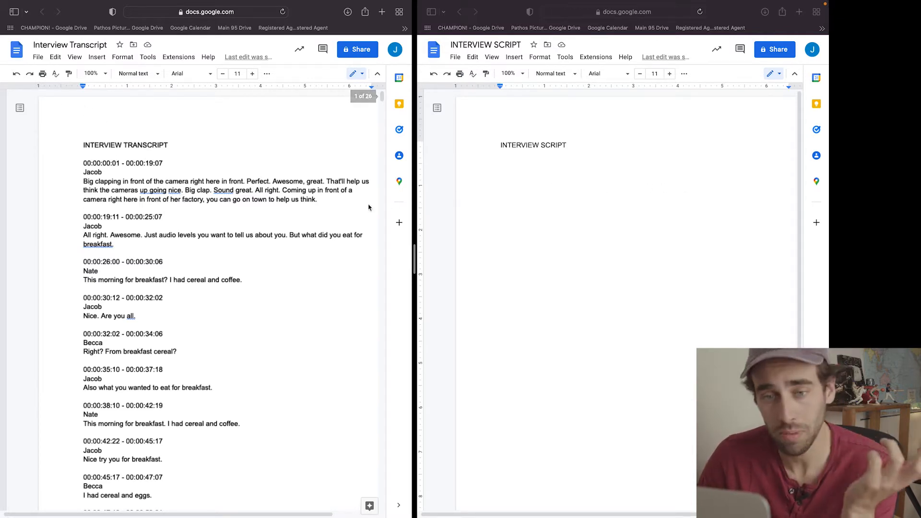
# - Read through the opening pages of the interview transcript, checking the timecodes, speakers and answers
pyautogui.scroll(-1, 247, 201)
pyautogui.scroll(1, 246, 202)
pyautogui.scroll(-10, 245, 202)
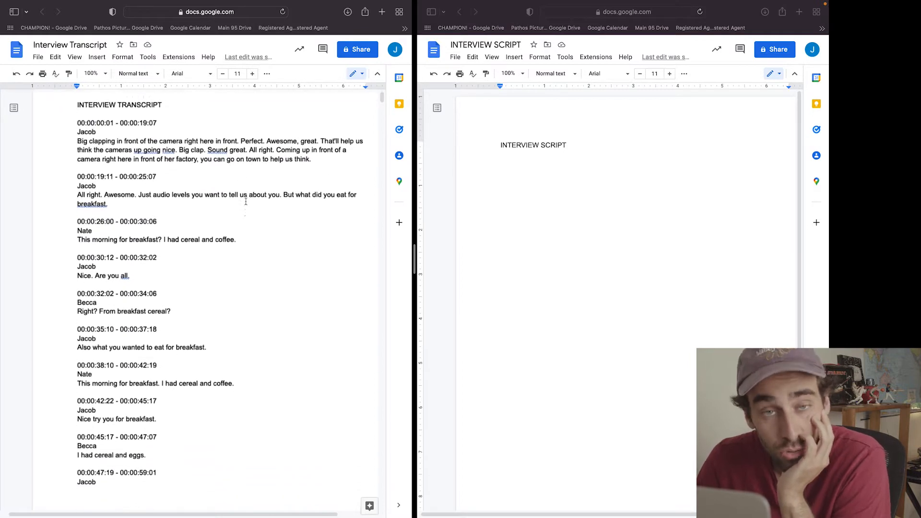
pyautogui.scroll(-1, 121, 264)
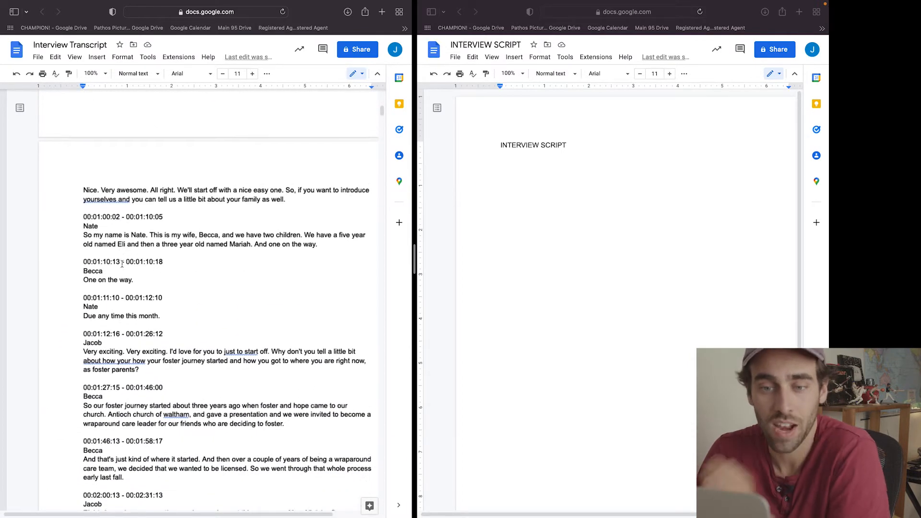
pyautogui.scroll(-4, 117, 266)
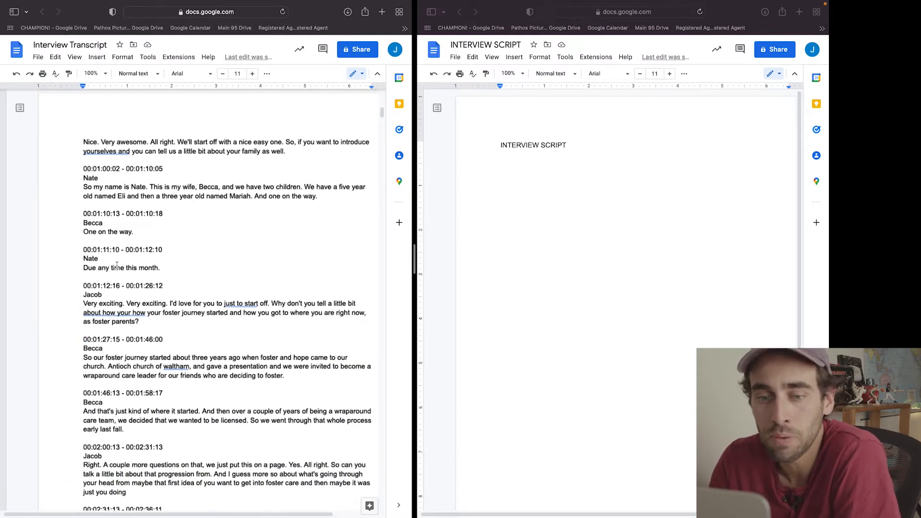
pyautogui.scroll(-3, 117, 265)
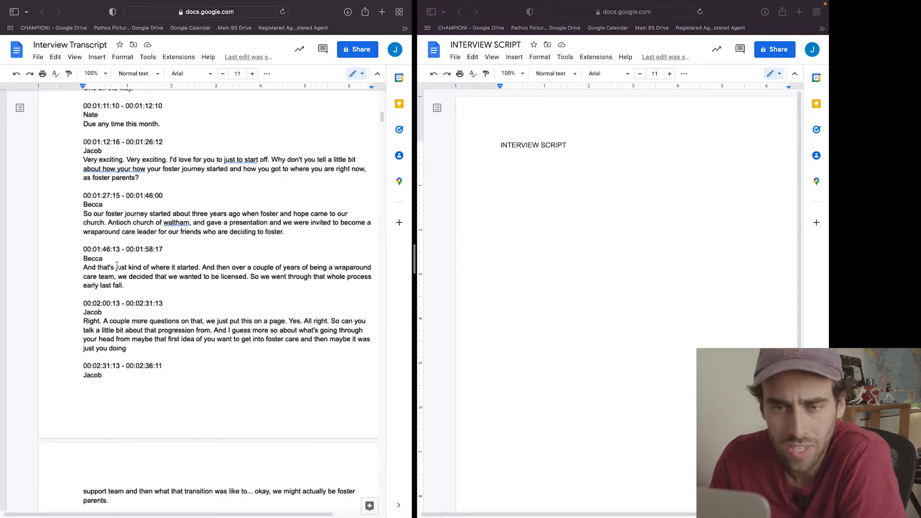
# - Copy the 00:01:27:15 - 00:01:46:00 segment with its timecode and speaker from the transcript and paste it below the INTERVIEW SCRIPT heading
pyautogui.scroll(2, 117, 266)
pyautogui.scroll(-4, 117, 265)
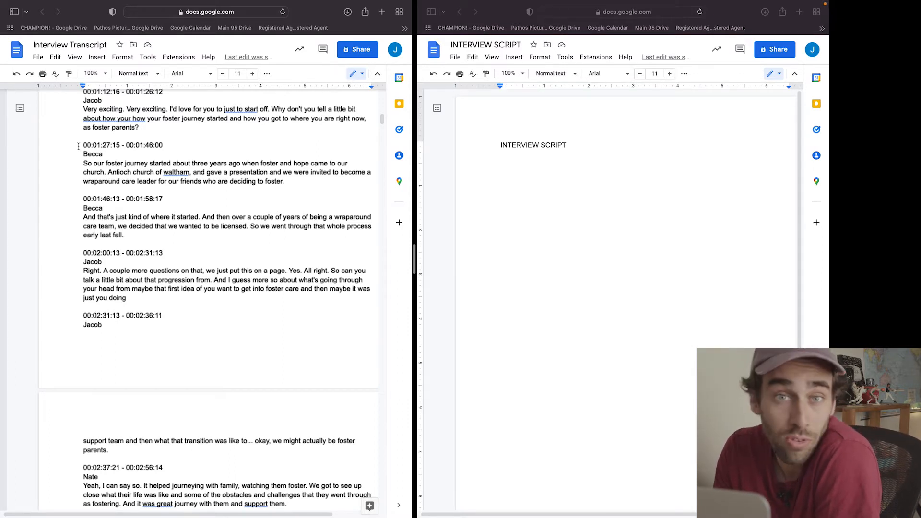
pyautogui.moveTo(78, 146); pyautogui.dragTo(292, 182)
pyautogui.press('super+c')
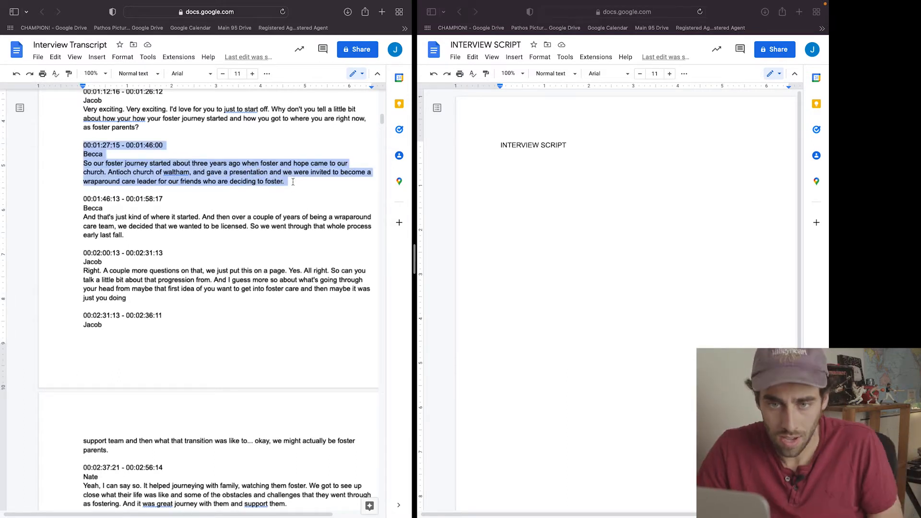
pyautogui.click(534, 185)
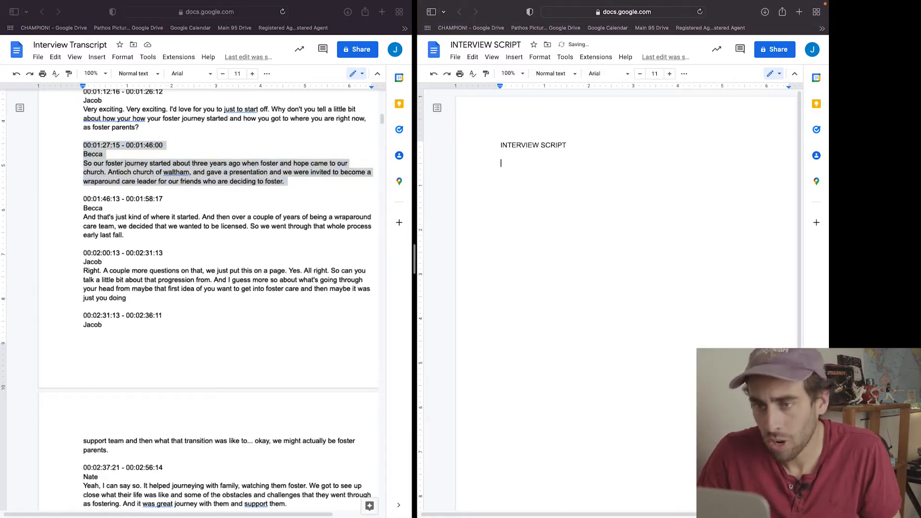
pyautogui.press('Return')
pyautogui.press('super+v')
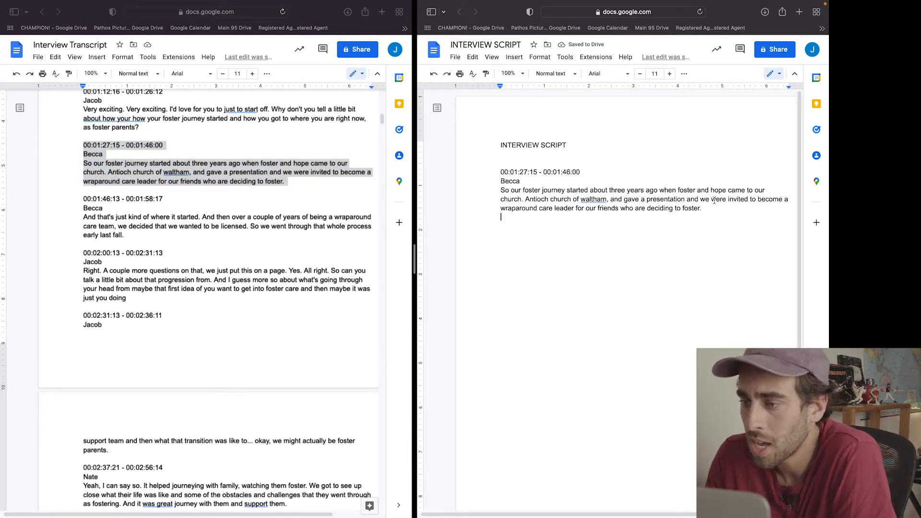
pyautogui.moveTo(500, 181); pyautogui.dragTo(697, 211)
pyautogui.click(619, 211)
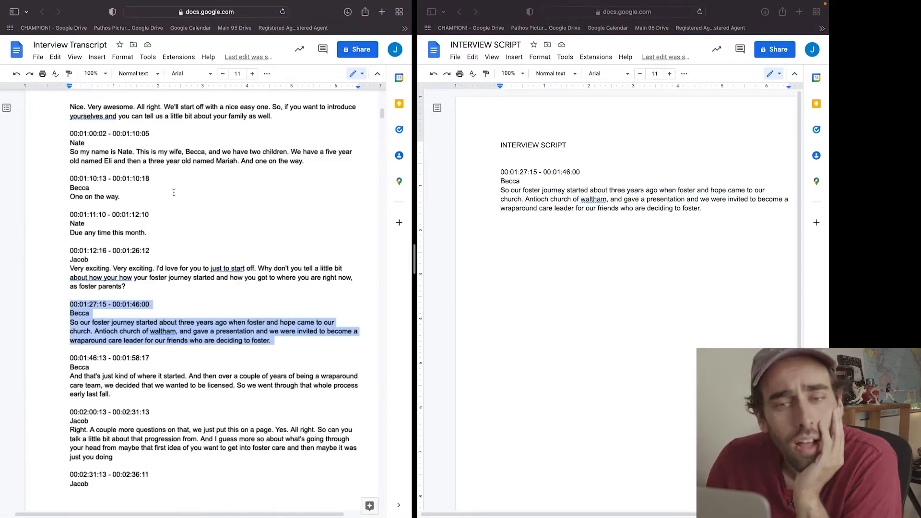
# - Copy the 00:01:00:02 - 00:01:10:05 introduction segment from the transcript and insert it in the script above the 00:01:27:15 segment
pyautogui.scroll(3, 174, 192)
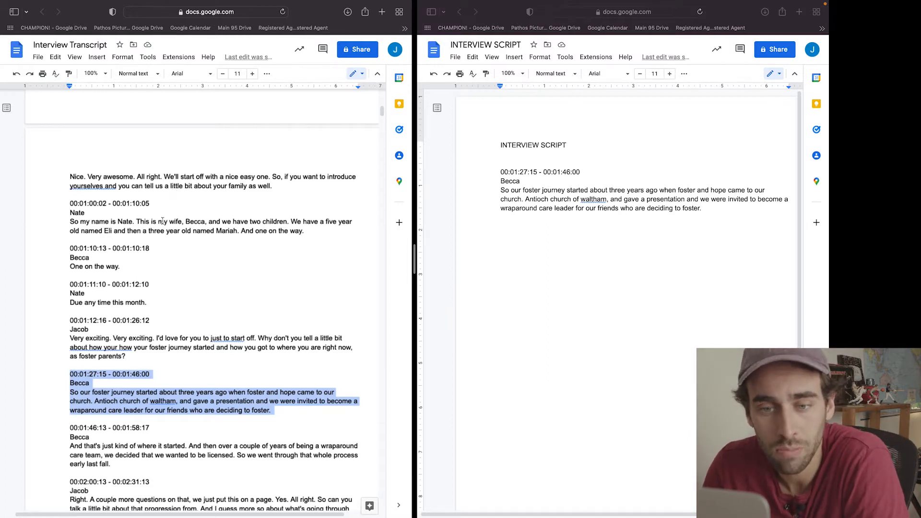
pyautogui.scroll(1, 157, 220)
pyautogui.moveTo(70, 219); pyautogui.dragTo(317, 245)
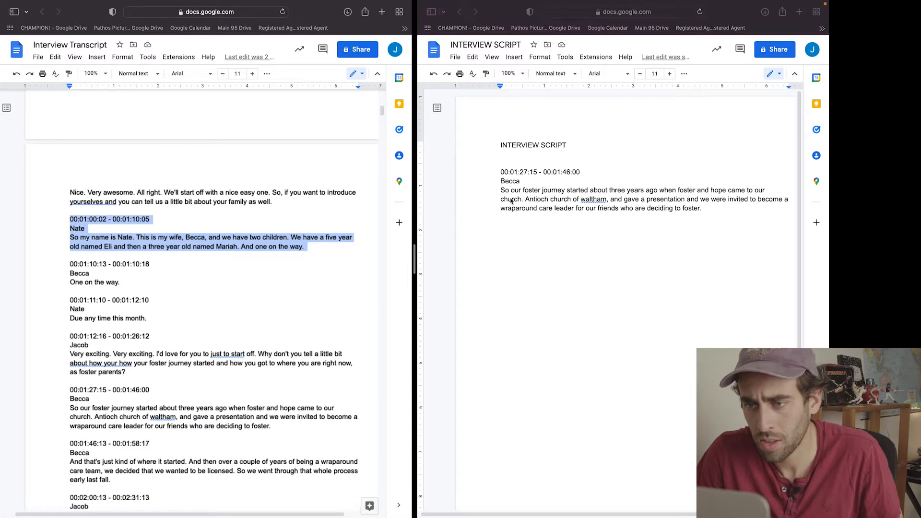
pyautogui.click(499, 173)
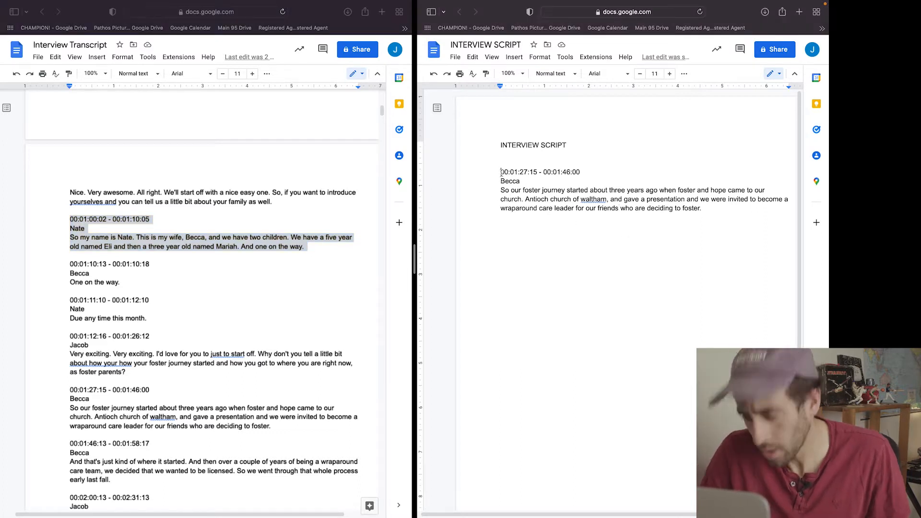
pyautogui.press('Return')
pyautogui.press('Up')
pyautogui.write('00:01:00:02 - 00:01:10:05 Nate So my name is Nate. This is my wife, Becca, and we have two children. We have a five year old named Eli and then a three year old named Mariah. And one on the way.')
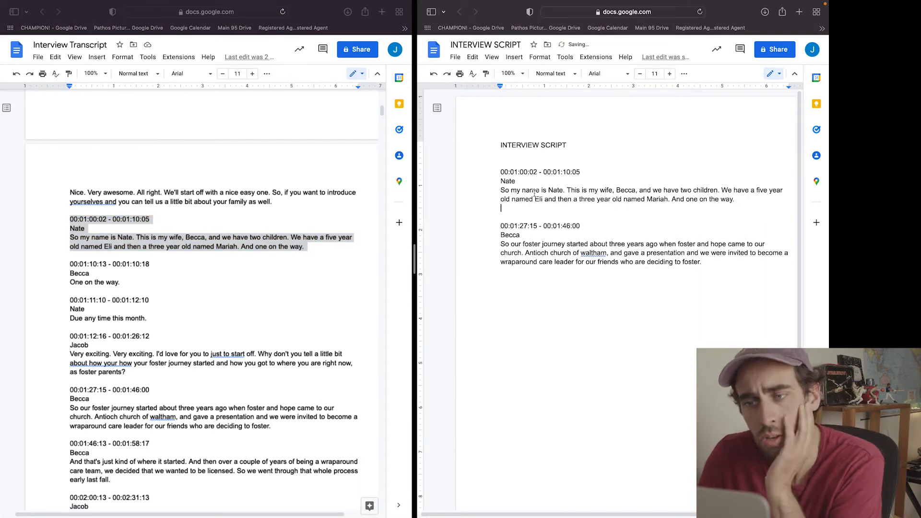
pyautogui.moveTo(500, 172); pyautogui.dragTo(659, 200)
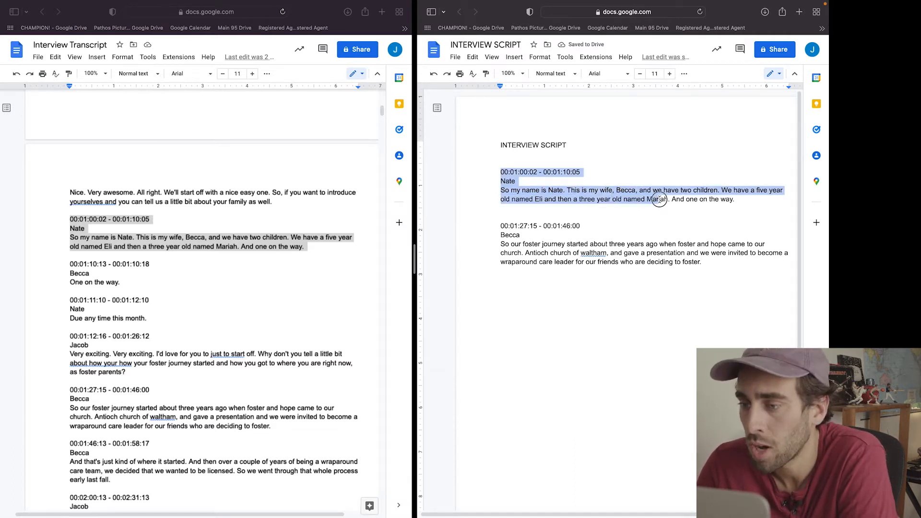
pyautogui.moveTo(500, 226); pyautogui.dragTo(680, 268)
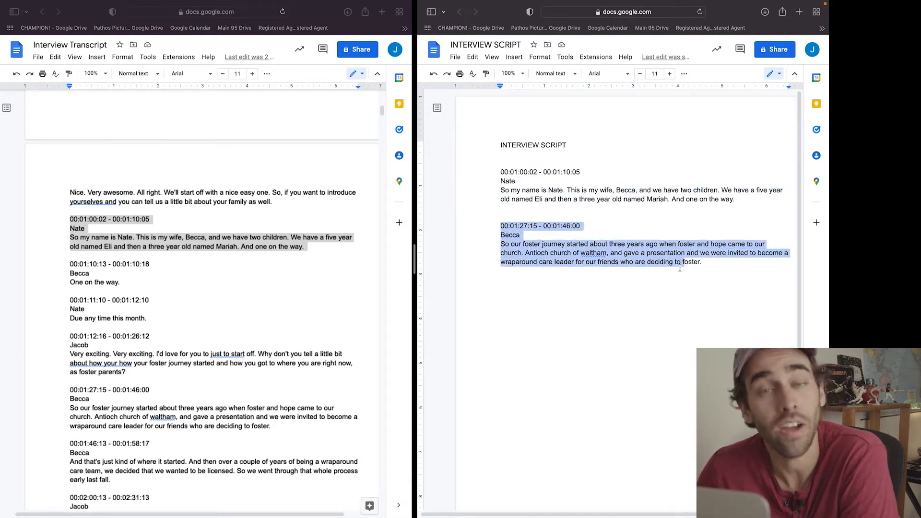
pyautogui.click(620, 252)
# - Highlight the transcript answer about the first call, under 00:10:06:19 - 00:10:27:04, in yellow and undo the highlighting
pyautogui.click(123, 321)
pyautogui.scroll(-20, 122, 321)
pyautogui.scroll(-5, 123, 321)
pyautogui.scroll(-7, 122, 320)
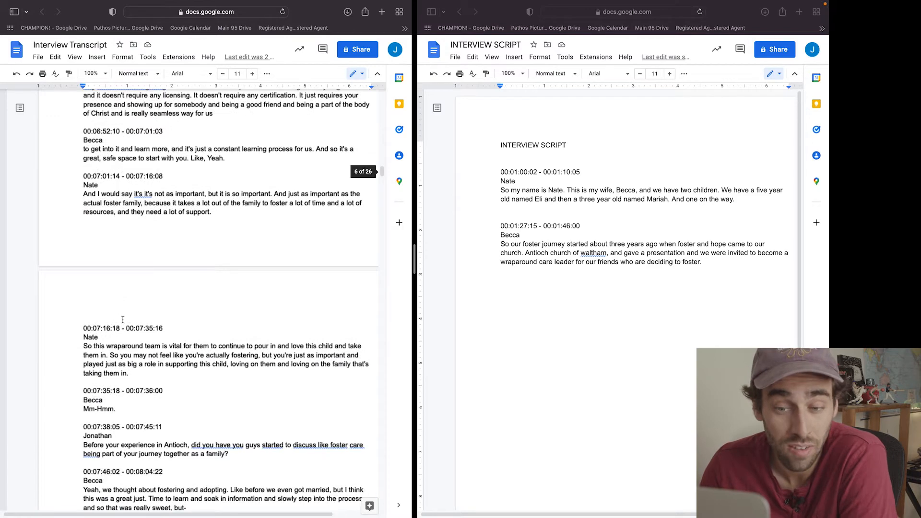
pyautogui.scroll(-3, 123, 320)
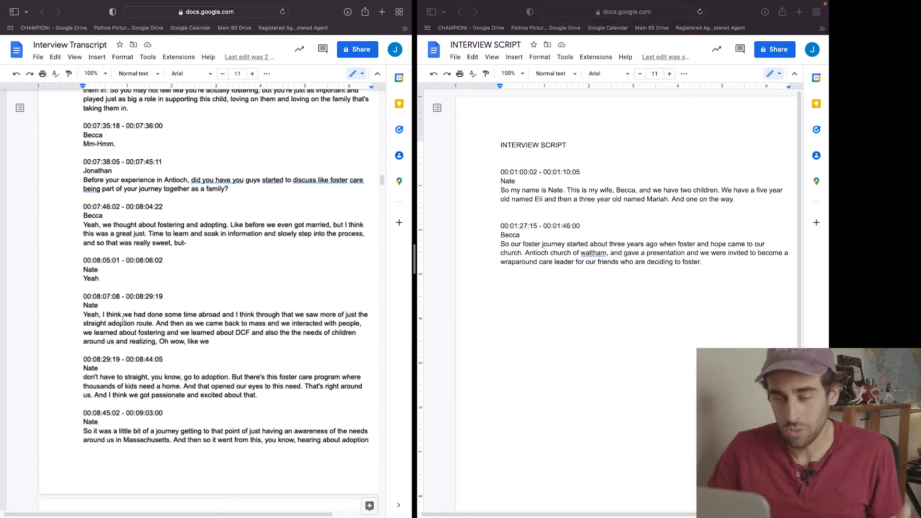
pyautogui.scroll(-12, 66, 308)
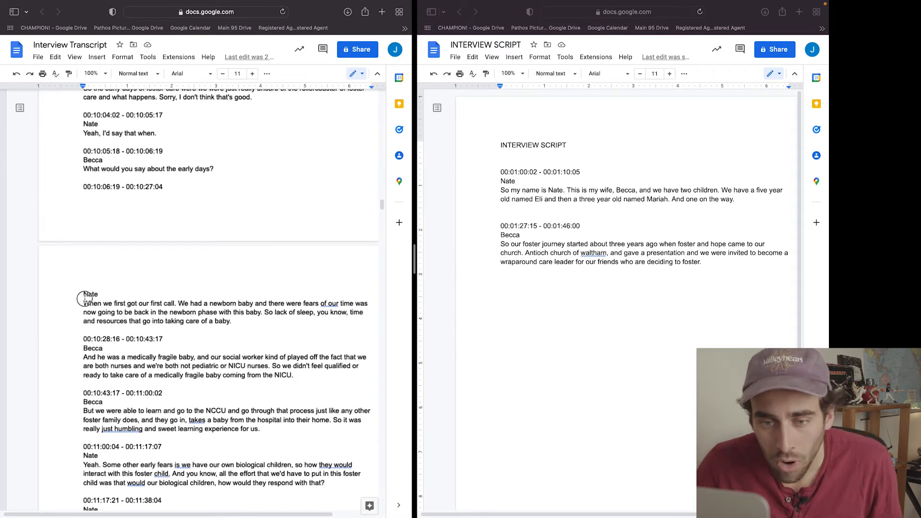
pyautogui.moveTo(83, 294); pyautogui.dragTo(213, 321)
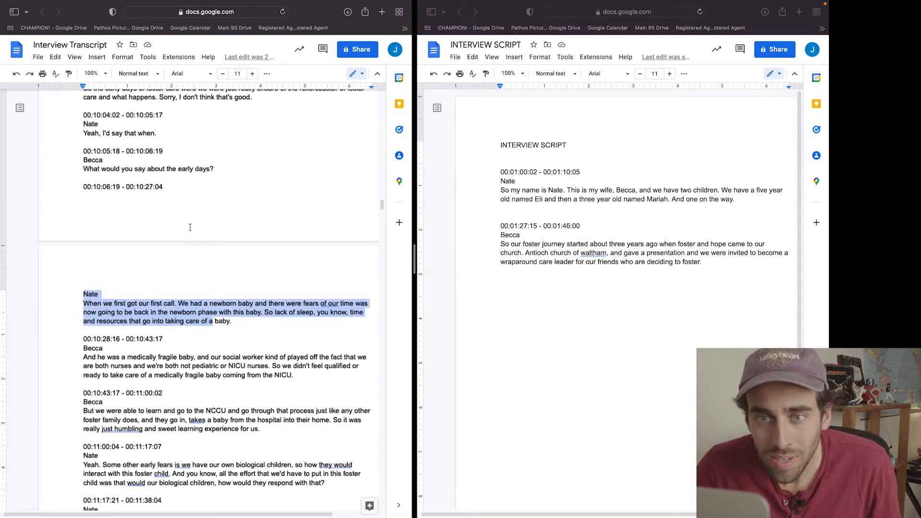
pyautogui.click(270, 77)
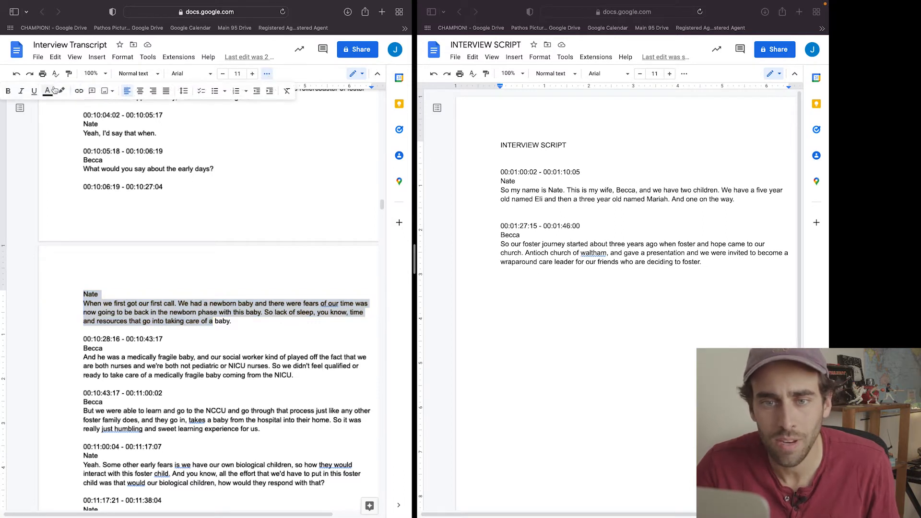
pyautogui.click(47, 91)
pyautogui.click(62, 91)
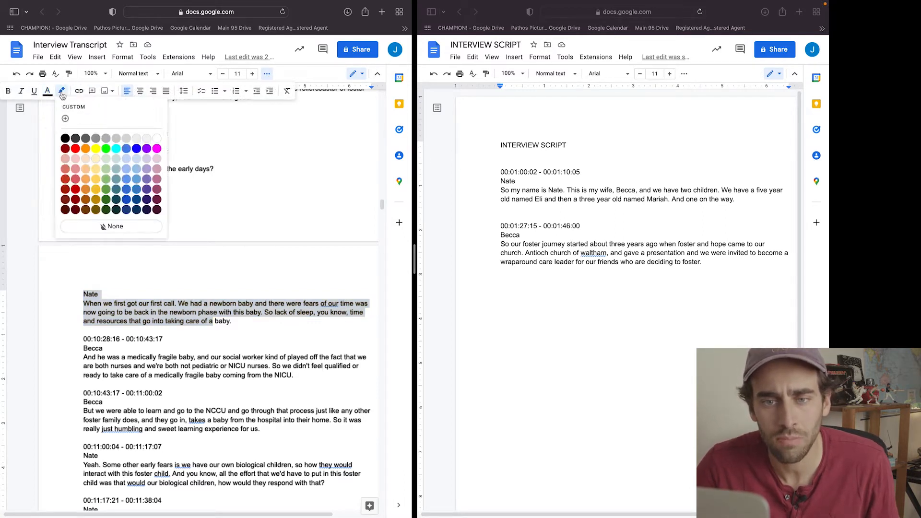
pyautogui.click(96, 149)
pyautogui.click(183, 357)
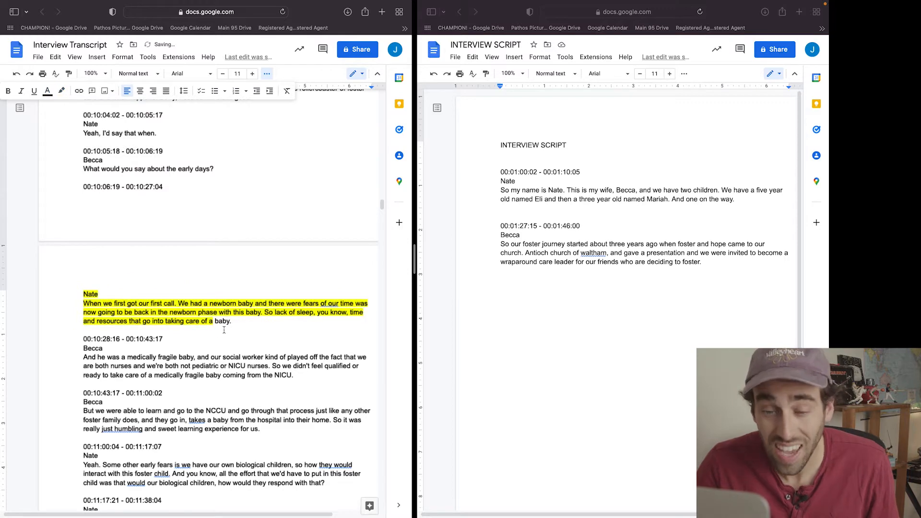
pyautogui.hotkey('ctrl', 'z')
pyautogui.click(185, 306)
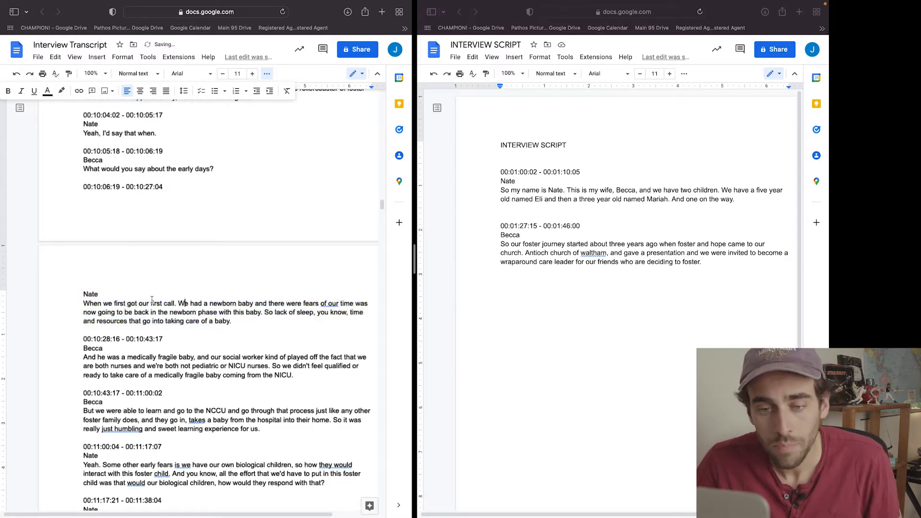
# - Search the transcript for "FOSTER CARE" and look over the highlighted matches around 00:12:01:22
pyautogui.scroll(-1, 139, 302)
pyautogui.scroll(5, 132, 301)
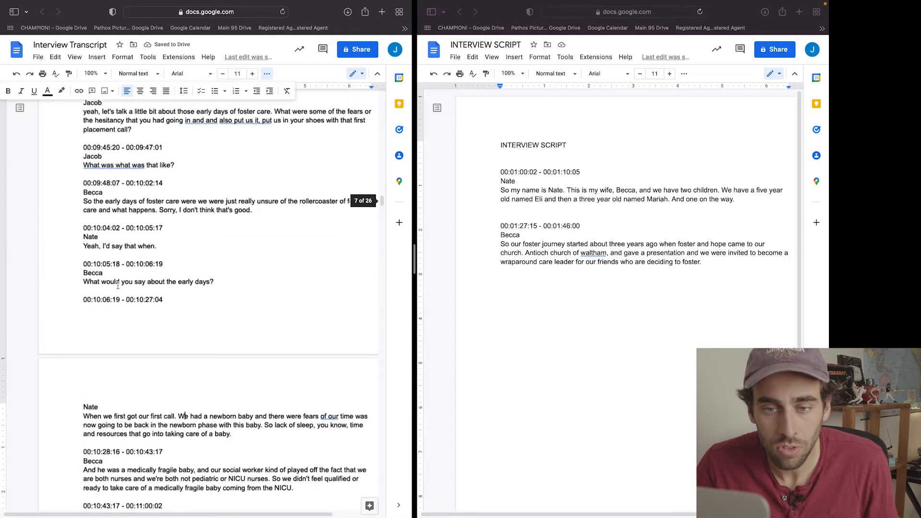
pyautogui.press('super+f')
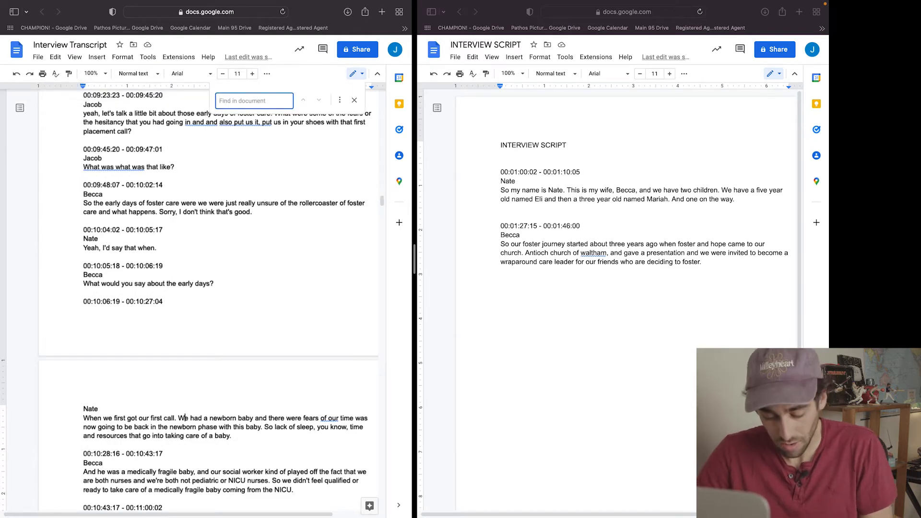
pyautogui.write('FOSTER CARE')
pyautogui.scroll(-1, 117, 286)
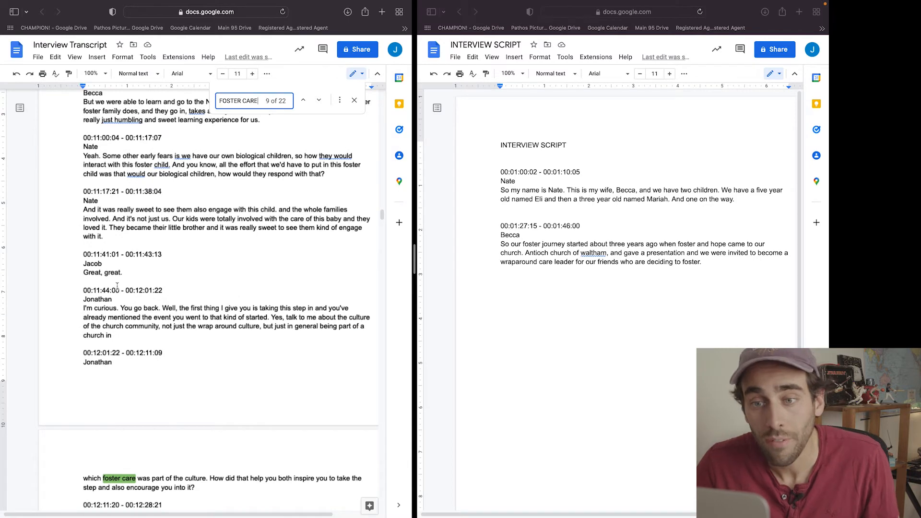
pyautogui.scroll(-8, 66, 312)
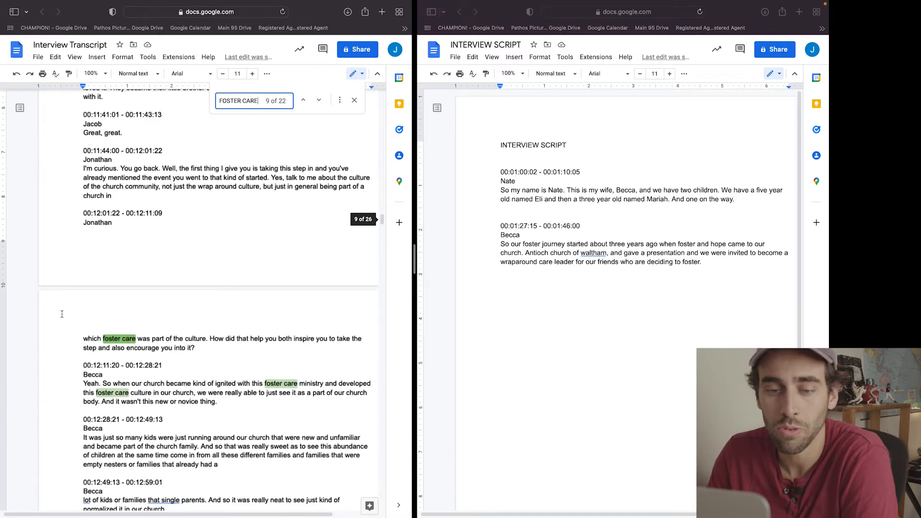
# - Replace the transcript search term with "and", check its matches, and clear the search term
pyautogui.press('BackSpace')
pyautogui.press('BackSpace')
pyautogui.press('BackSpace')
pyautogui.press('BackSpace')
pyautogui.press('BackSpace')
pyautogui.press('BackSpace')
pyautogui.press('BackSpace')
pyautogui.press('BackSpace')
pyautogui.press('BackSpace')
pyautogui.press('BackSpace')
pyautogui.press('BackSpace')
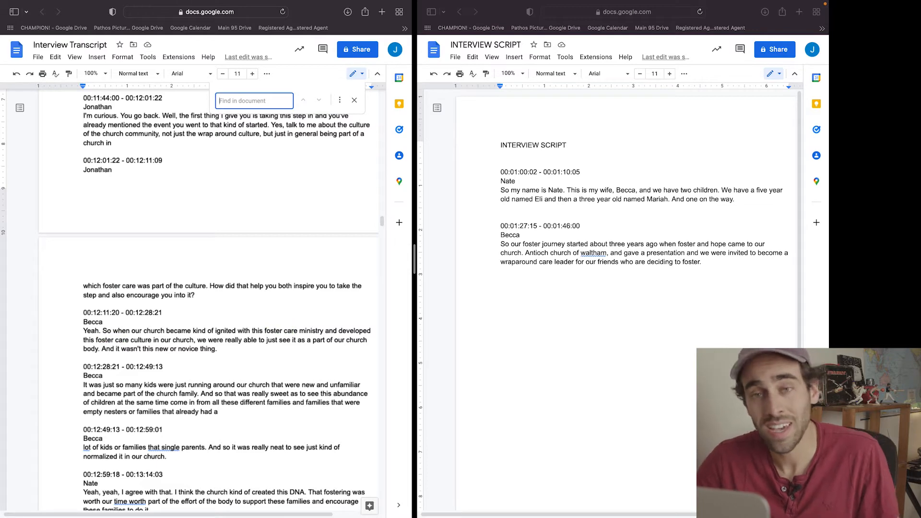
pyautogui.write('and')
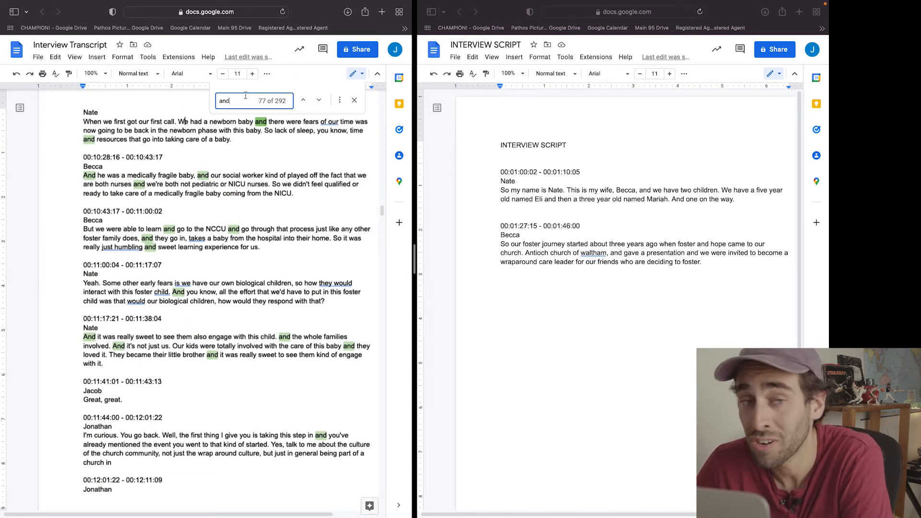
pyautogui.moveTo(238, 97); pyautogui.dragTo(198, 101)
pyautogui.press('BackSpace')
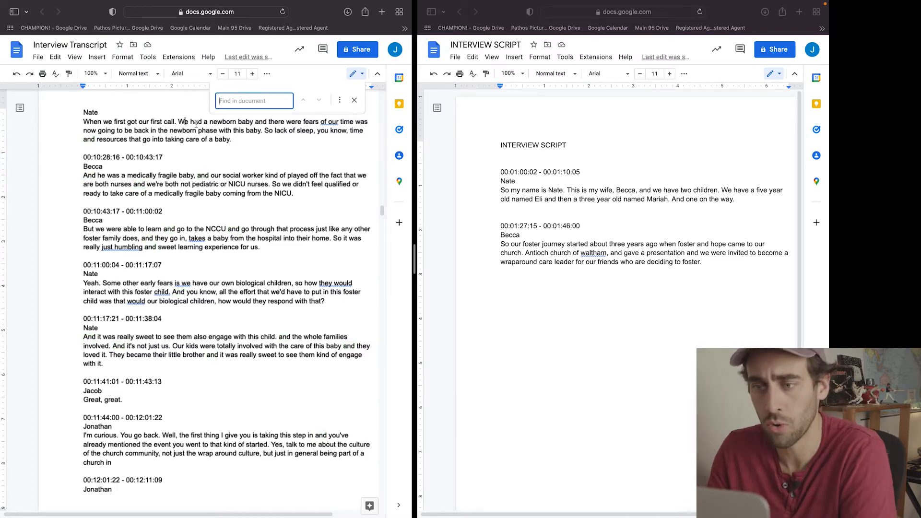
# - Read on through the transcript to the answers around 00:26:34:13, closing the document search along the way
pyautogui.scroll(-10, 195, 133)
pyautogui.scroll(-15, 194, 133)
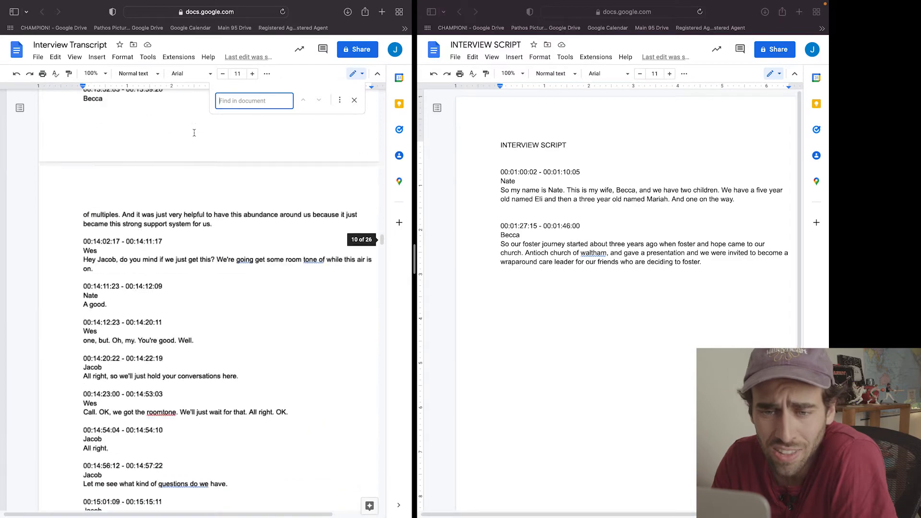
pyautogui.scroll(-20, 191, 208)
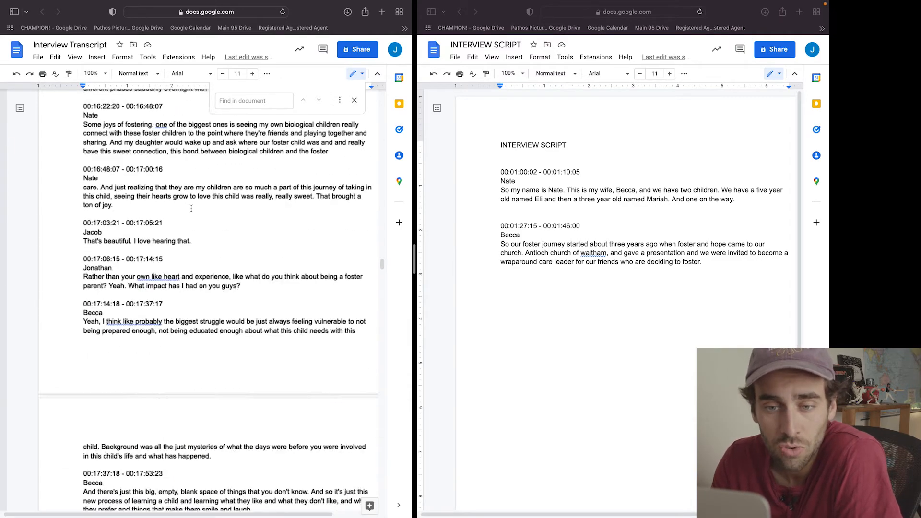
pyautogui.click(355, 100)
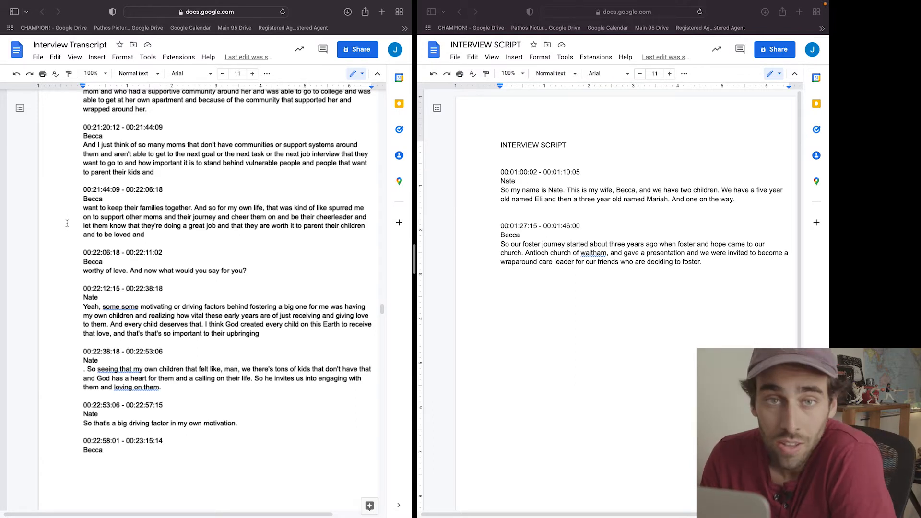
pyautogui.scroll(1, 65, 222)
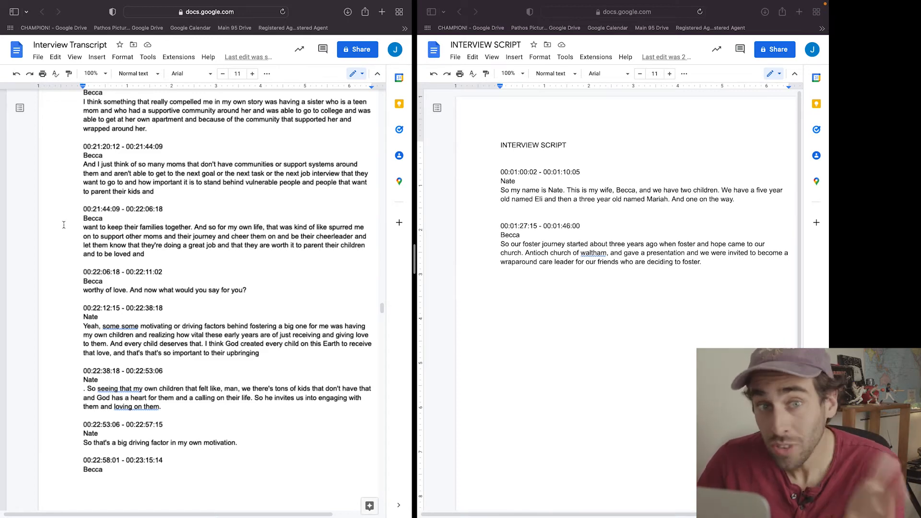
pyautogui.scroll(-20, 64, 225)
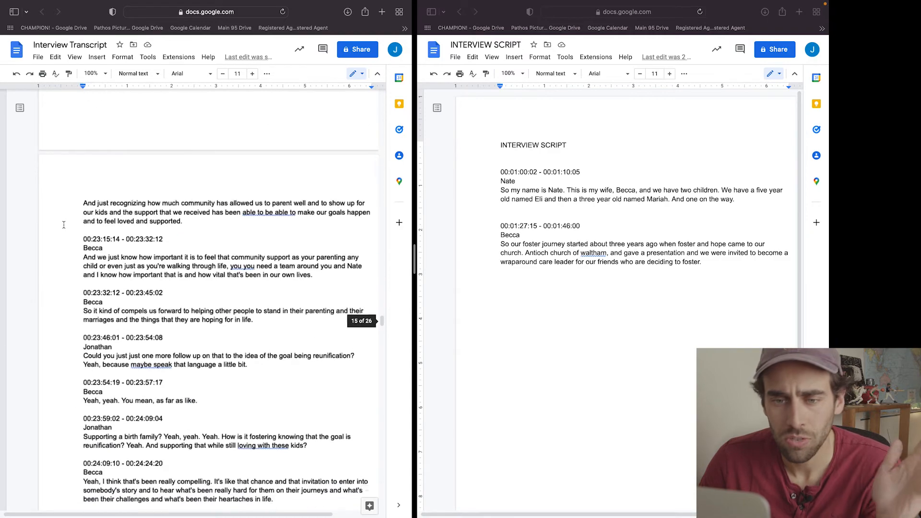
pyautogui.scroll(-10, 64, 225)
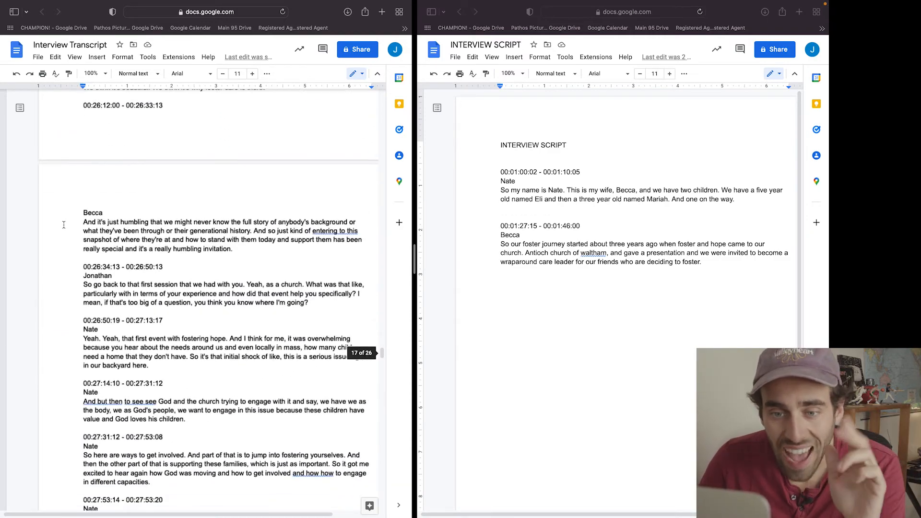
pyautogui.moveTo(71, 204); pyautogui.dragTo(195, 235)
pyautogui.click(195, 235)
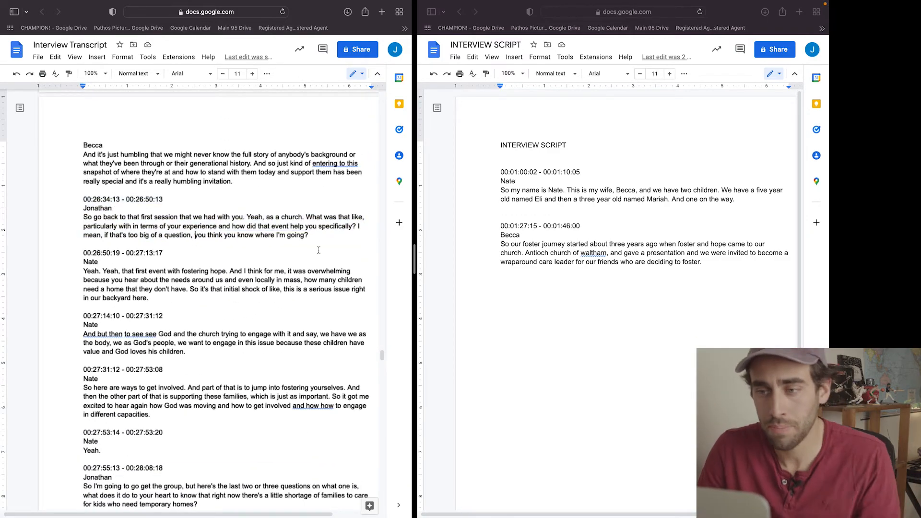
# - Select the 00:27:14:10 - 00:27:31:12 segment in the transcript and the end of the last segment in the script
pyautogui.moveTo(427, 262)
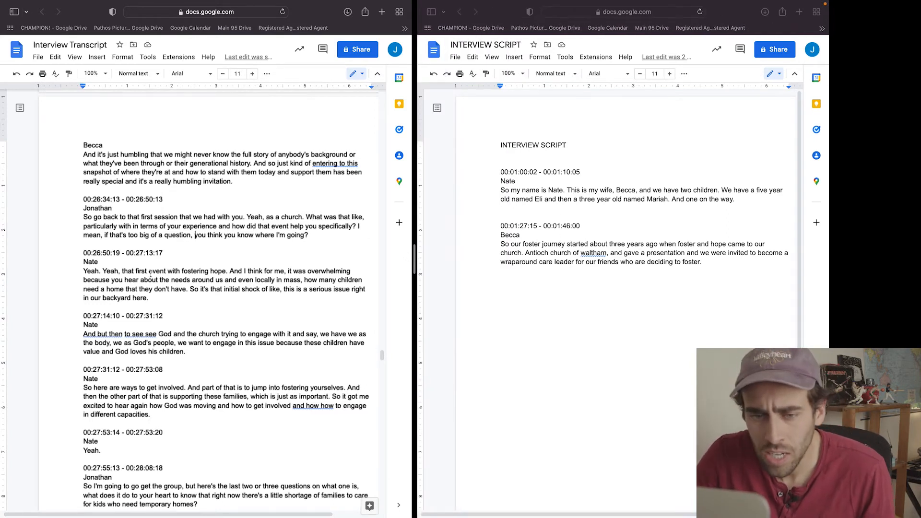
pyautogui.moveTo(186, 353); pyautogui.dragTo(50, 305)
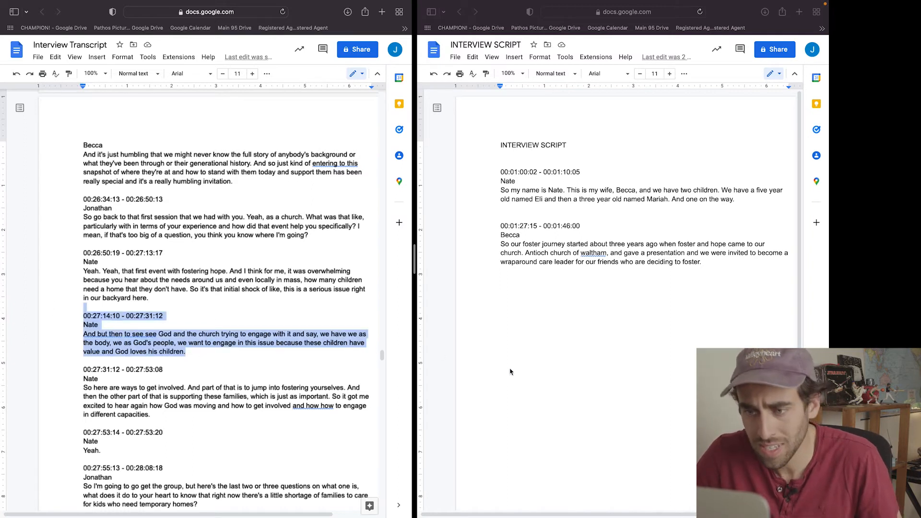
pyautogui.click(568, 321)
pyautogui.doubleClick(712, 259)
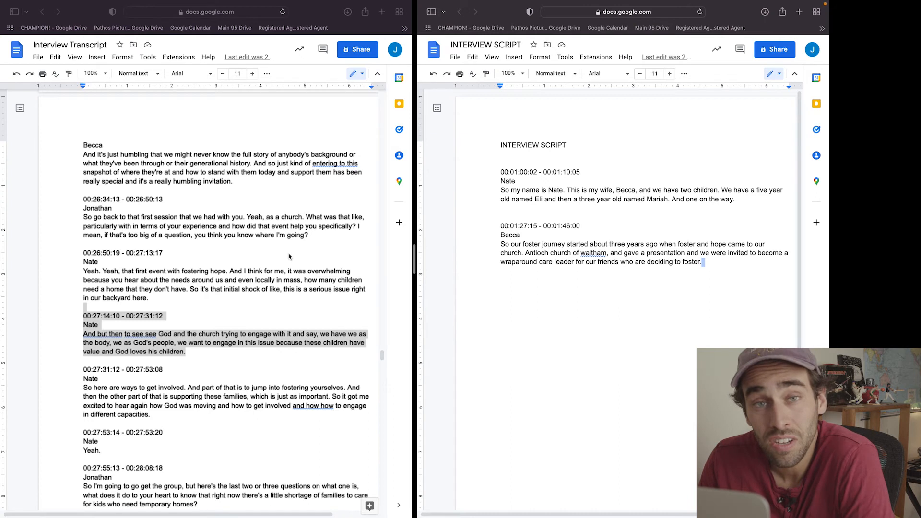
pyautogui.scroll(3, 291, 253)
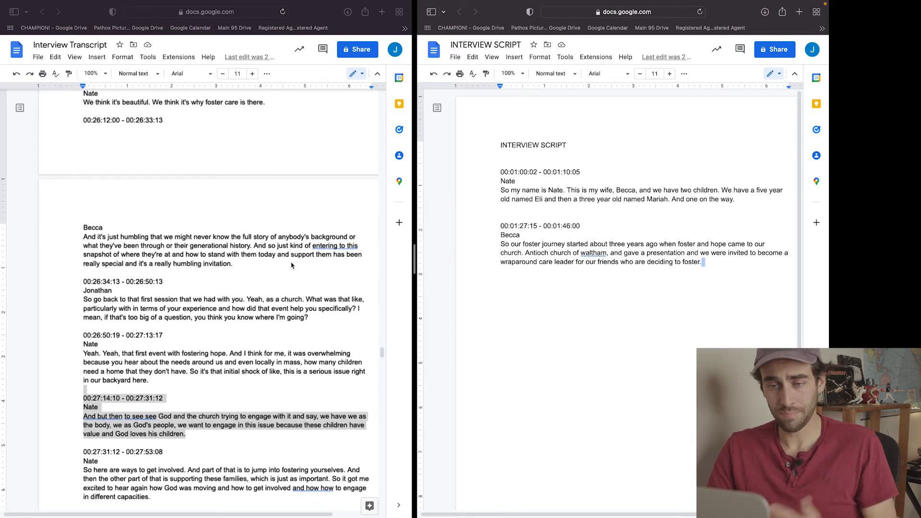